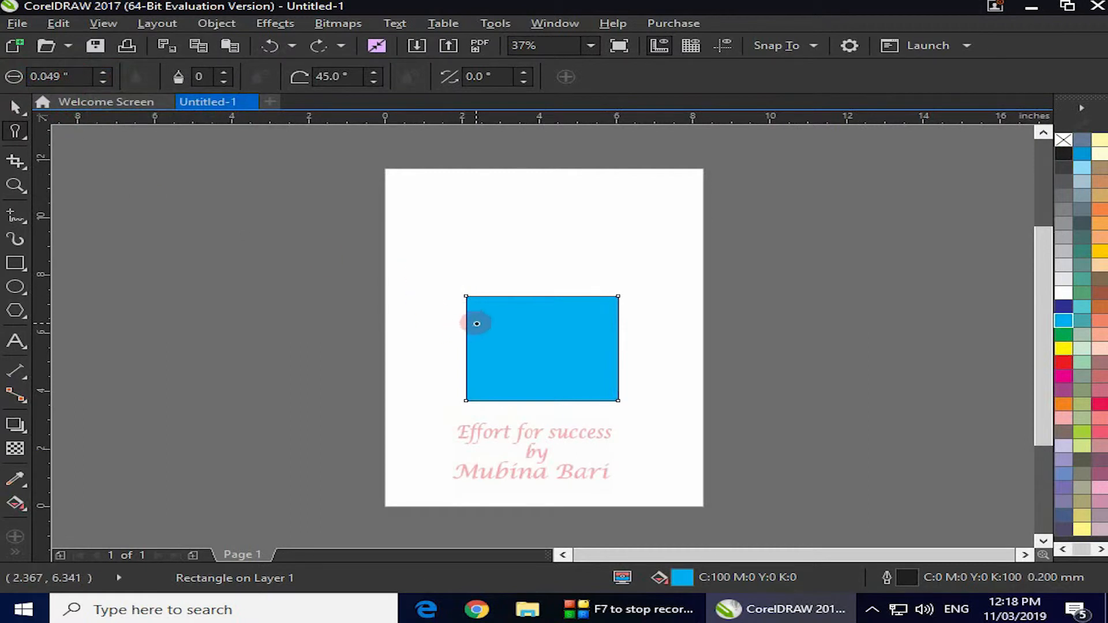
Step: Smudge two thin strokes outward and two thin strokes inward from the blue rectangle's left edge
left_click_drag(465, 317, 416, 316)
left_click_drag(469, 346, 396, 344)
mouse_move(440, 378)
left_mouse_down()
mouse_move(536, 375)
mouse_move(561, 366)
left_mouse_up()
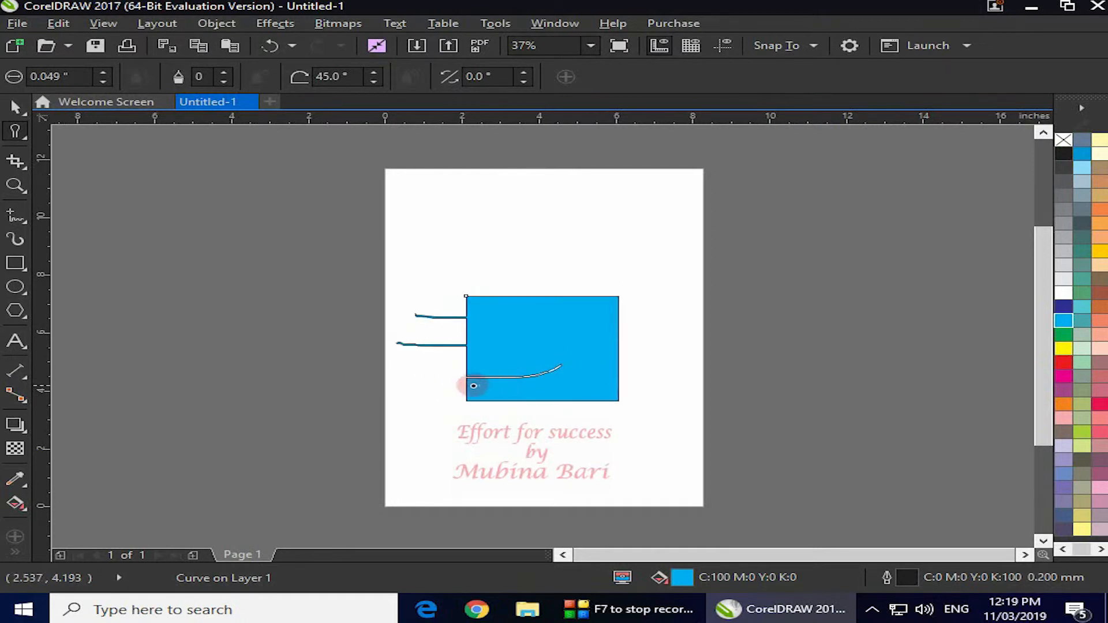
mouse_move(458, 364)
left_mouse_down()
mouse_move(488, 360)
mouse_move(521, 333)
left_mouse_up()
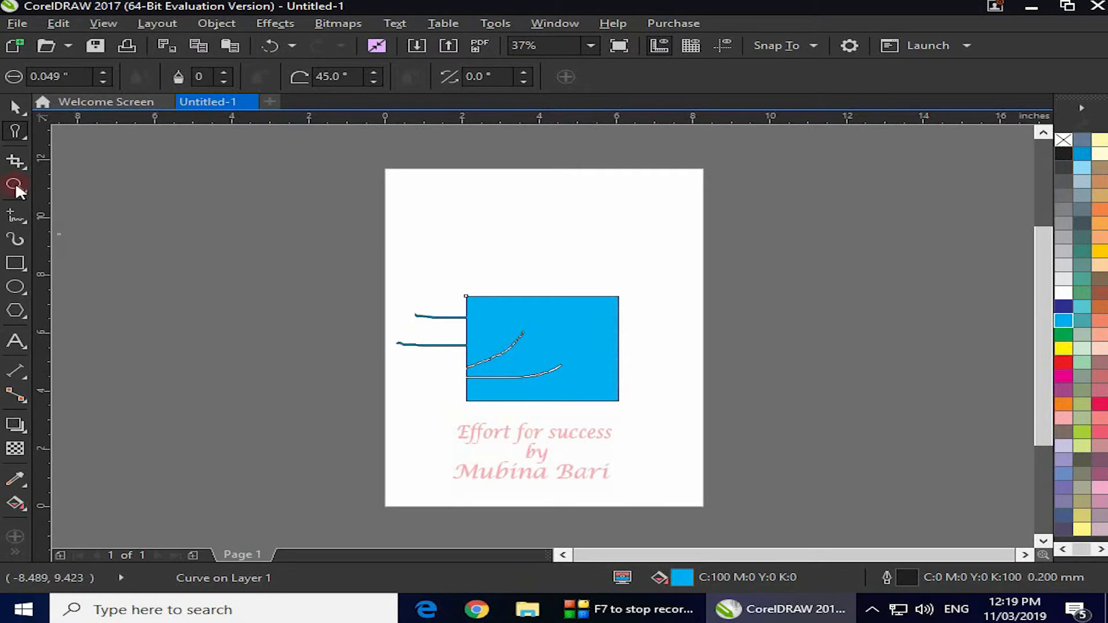
Step: Set the smudge nib size to 0.569" and smudge three arms outward and two cuts inward along the rectangle's top and right edges
left_click(103, 71)
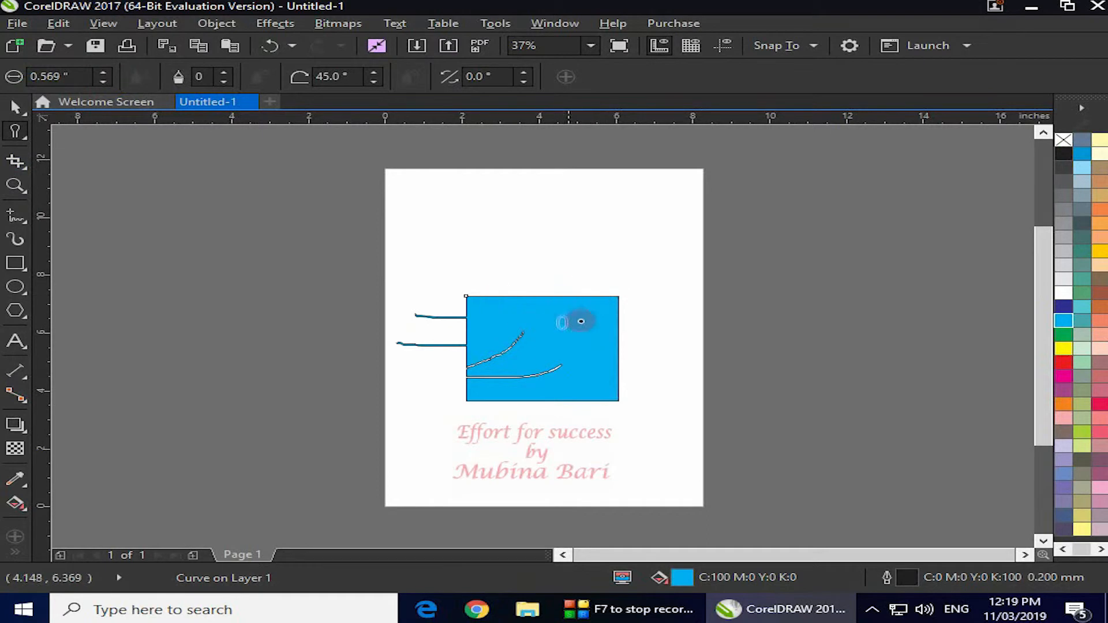
mouse_move(582, 298)
left_mouse_down()
mouse_move(576, 307)
mouse_move(574, 248)
mouse_move(562, 262)
left_mouse_up()
mouse_move(553, 303)
left_mouse_down()
mouse_move(522, 272)
mouse_move(456, 241)
mouse_move(465, 244)
left_mouse_up()
left_click_drag(611, 329, 708, 330)
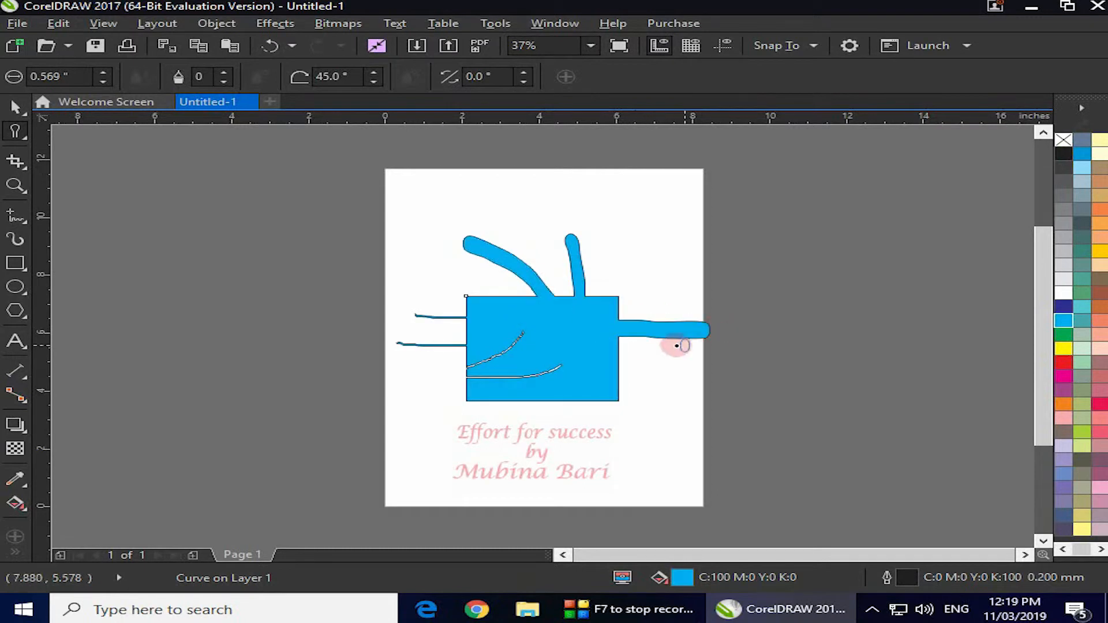
mouse_move(609, 297)
left_mouse_down()
mouse_move(587, 317)
mouse_move(525, 326)
left_mouse_up()
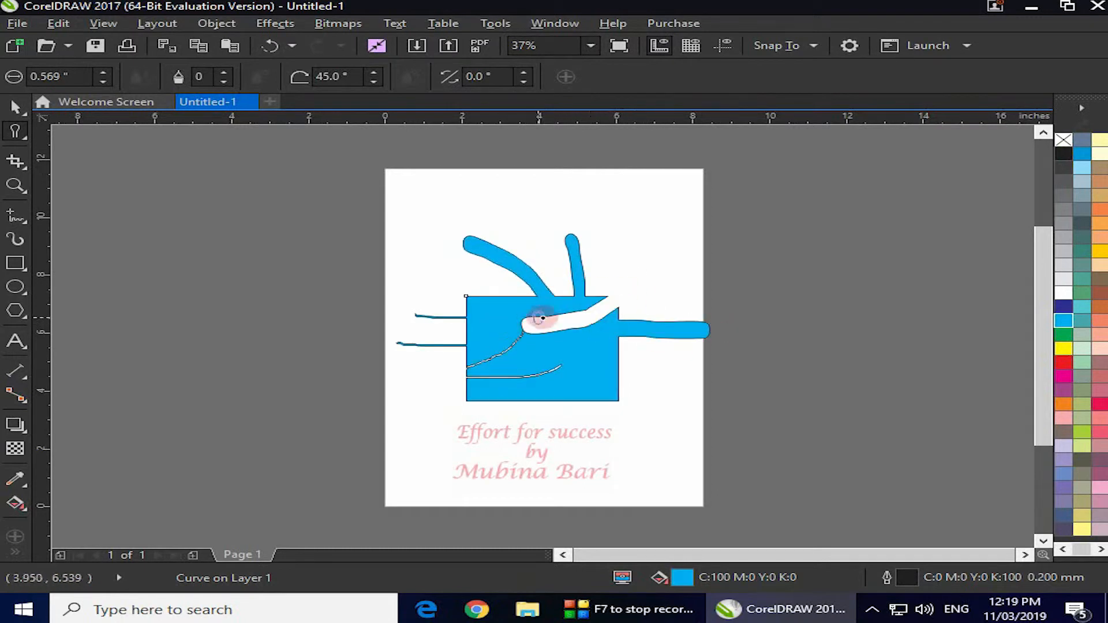
left_click_drag(625, 359, 573, 358)
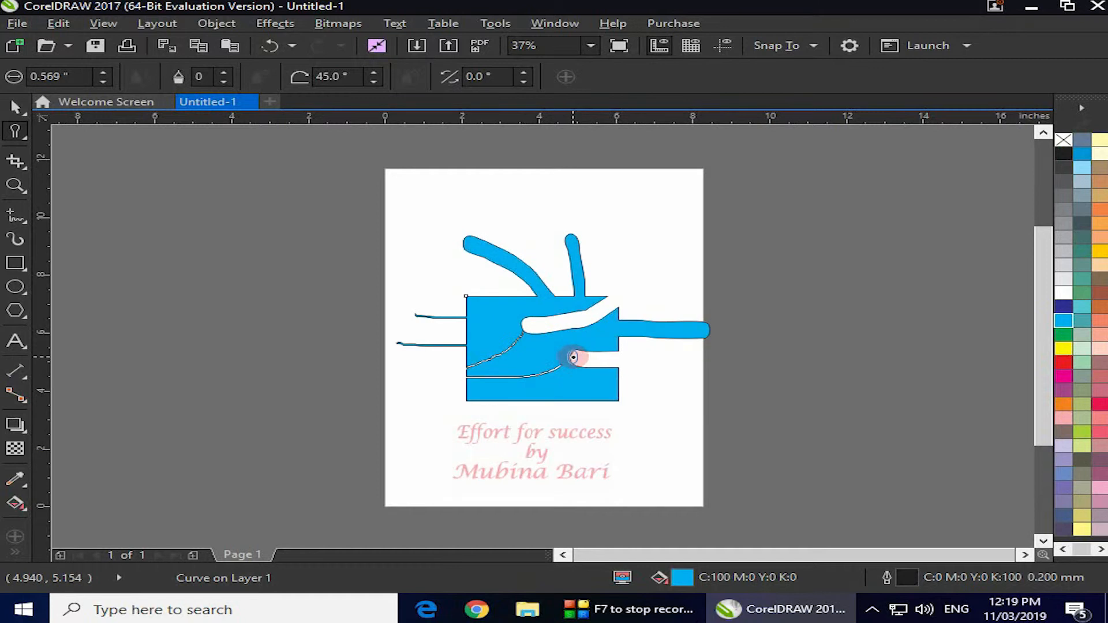
Step: Set the smudge dryout to -10 and smudge a widening lobe outward from the shape's lower left edge
left_click(225, 72)
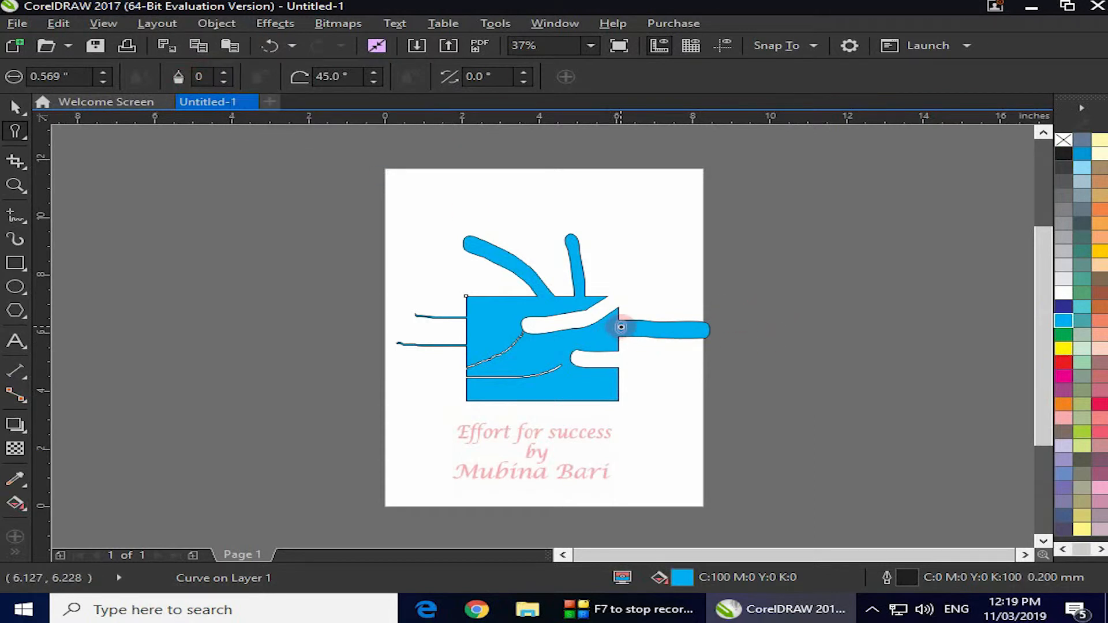
left_click_drag(615, 327, 715, 331)
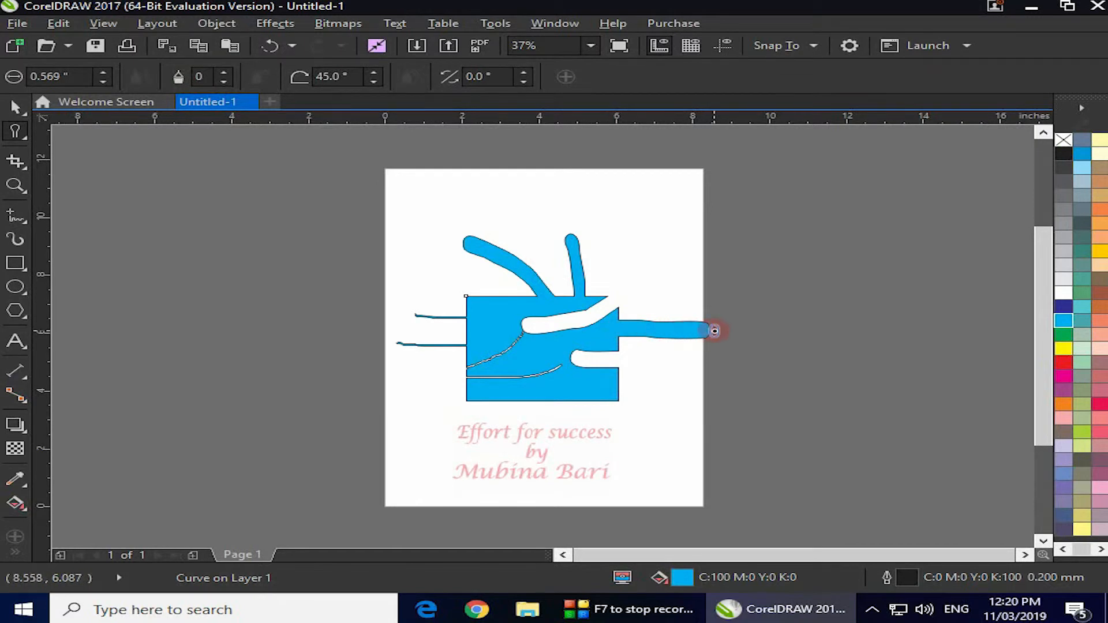
left_click(224, 80)
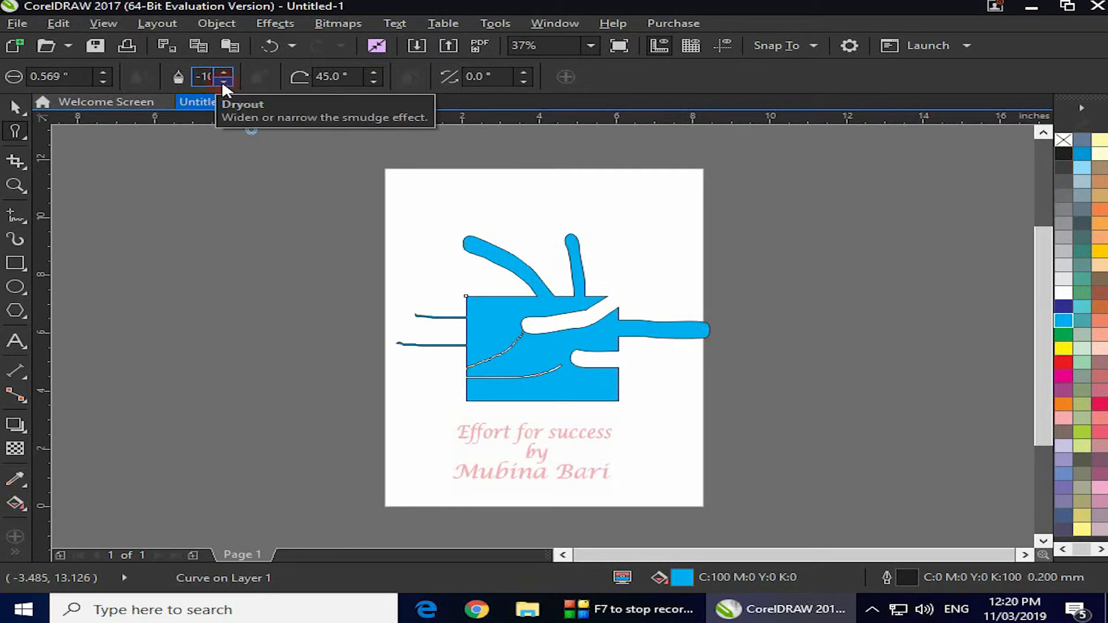
left_click(198, 81)
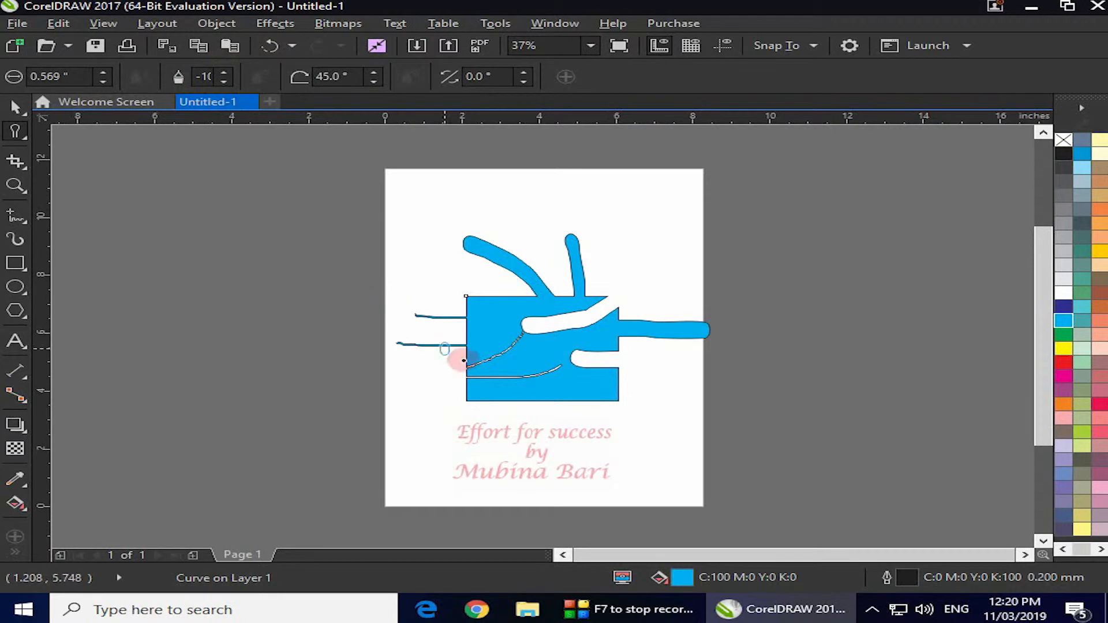
left_click_drag(475, 391, 369, 391)
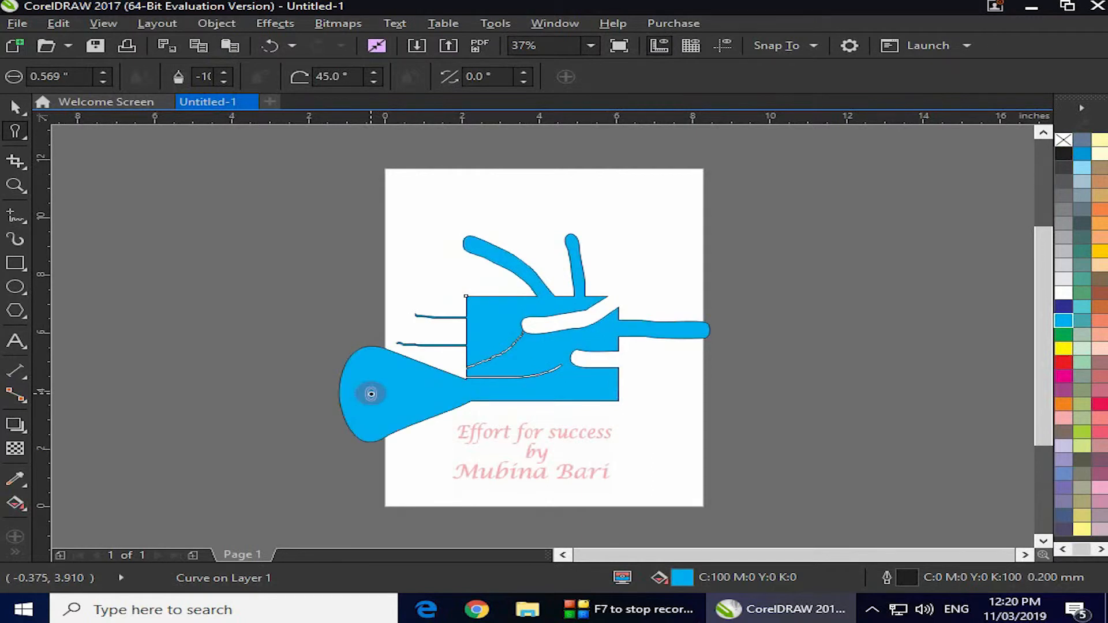
Step: Try an inward smudge at the bottom edge, undo it, and smudge a widening lobe with an inward cut at the upper left corner
mouse_move(549, 419)
left_mouse_down()
mouse_move(507, 354)
mouse_move(527, 378)
left_mouse_up()
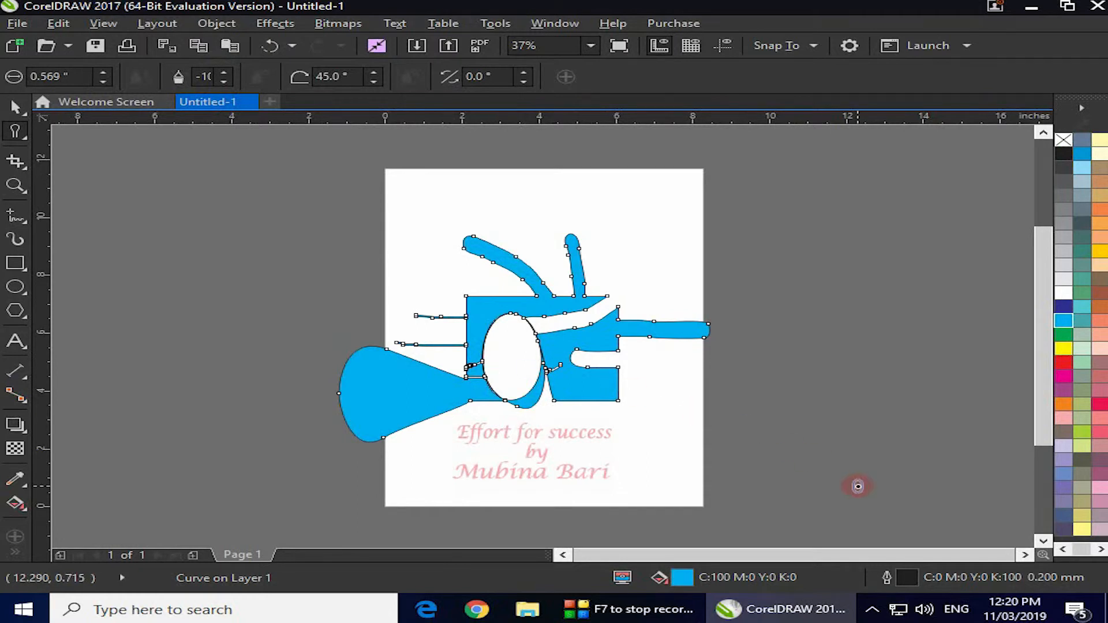
key("ctrl+z")
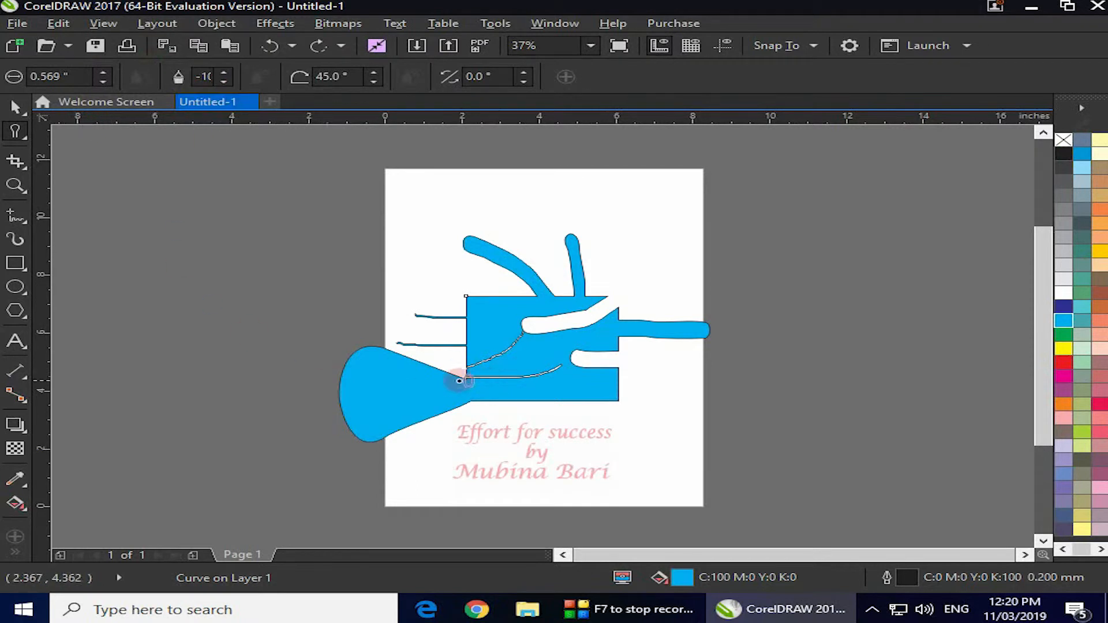
left_click_drag(487, 308, 369, 296)
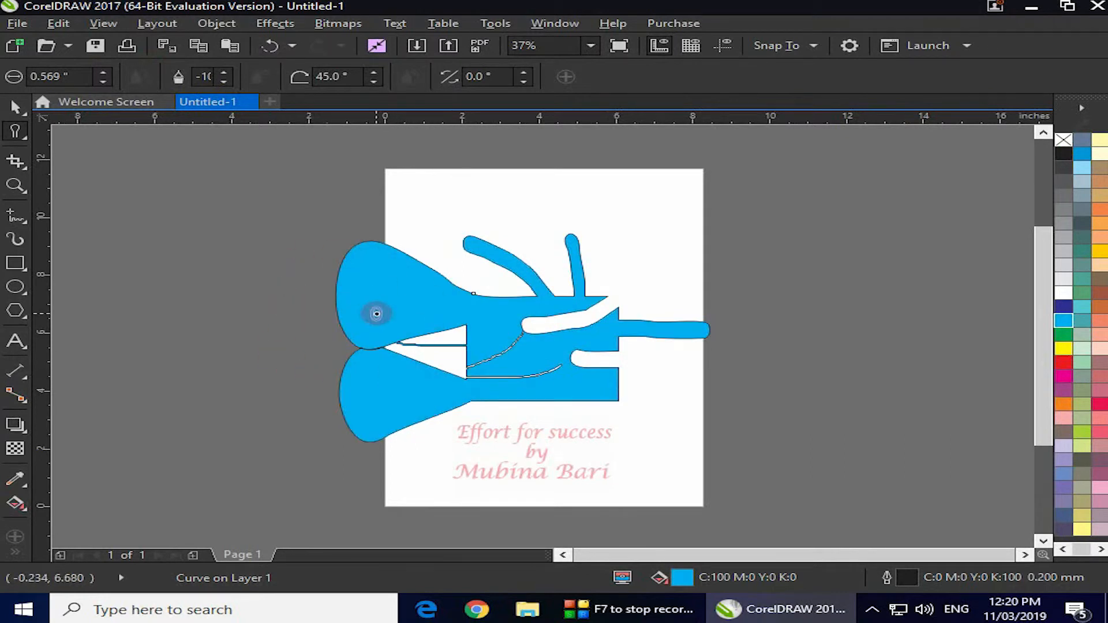
left_click_drag(330, 281, 400, 298)
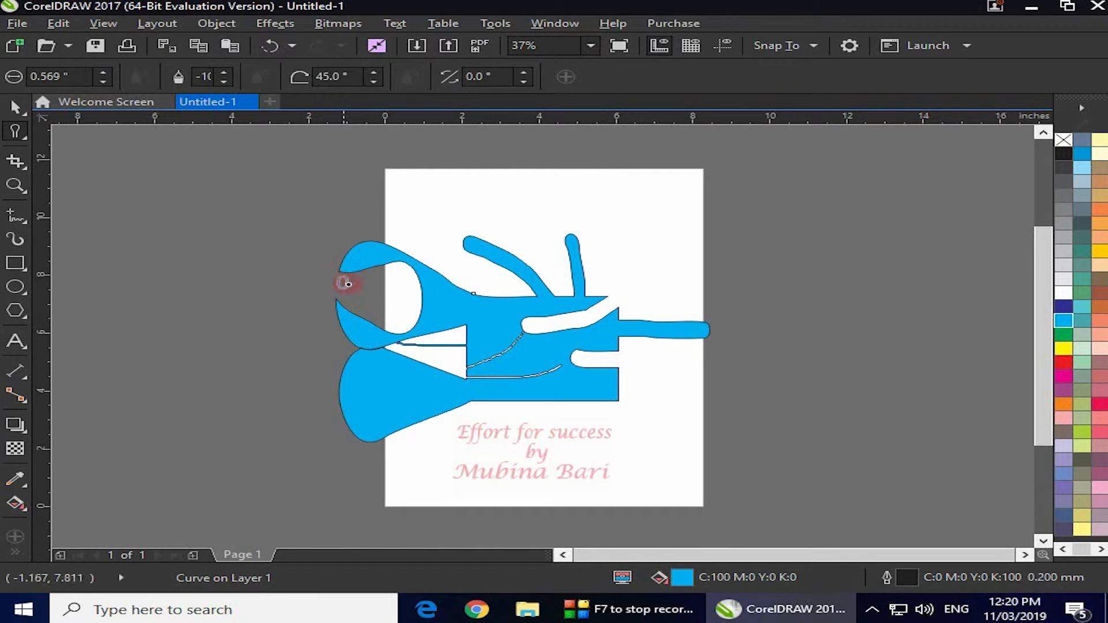
Step: Set the smudge dryout to 10
left_click(224, 72)
left_click(224, 71)
left_click(224, 71)
left_click(224, 72)
left_click(224, 71)
left_click(224, 72)
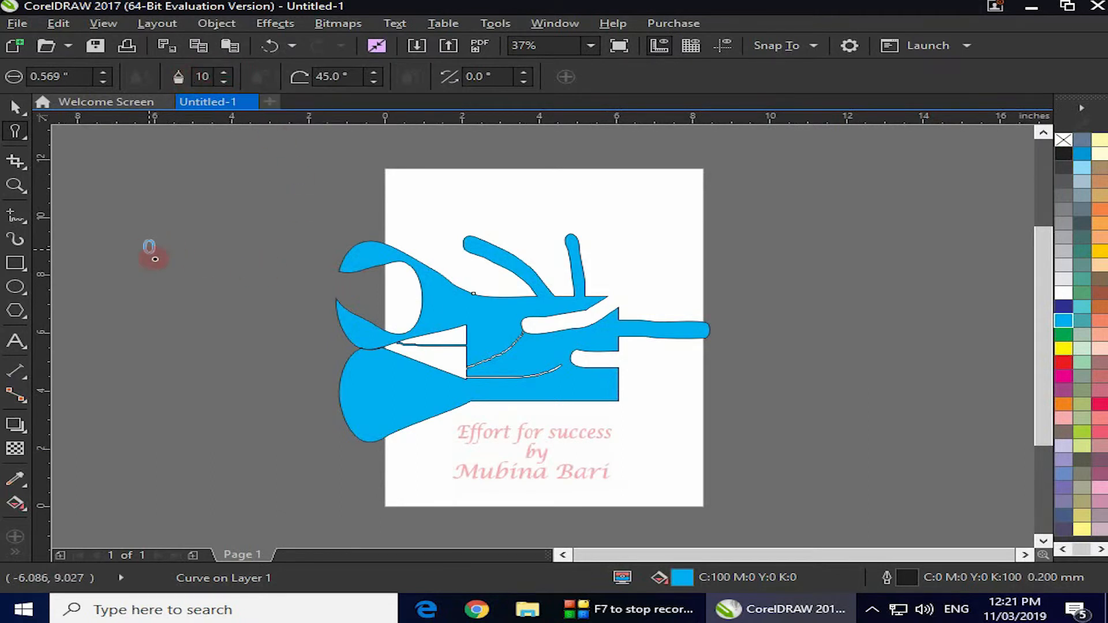
Step: Undo the widened lobe strokes and smudge short tapered spikes and notches around the shape's upper left edges
key("ctrl+z")
key("ctrl+z")
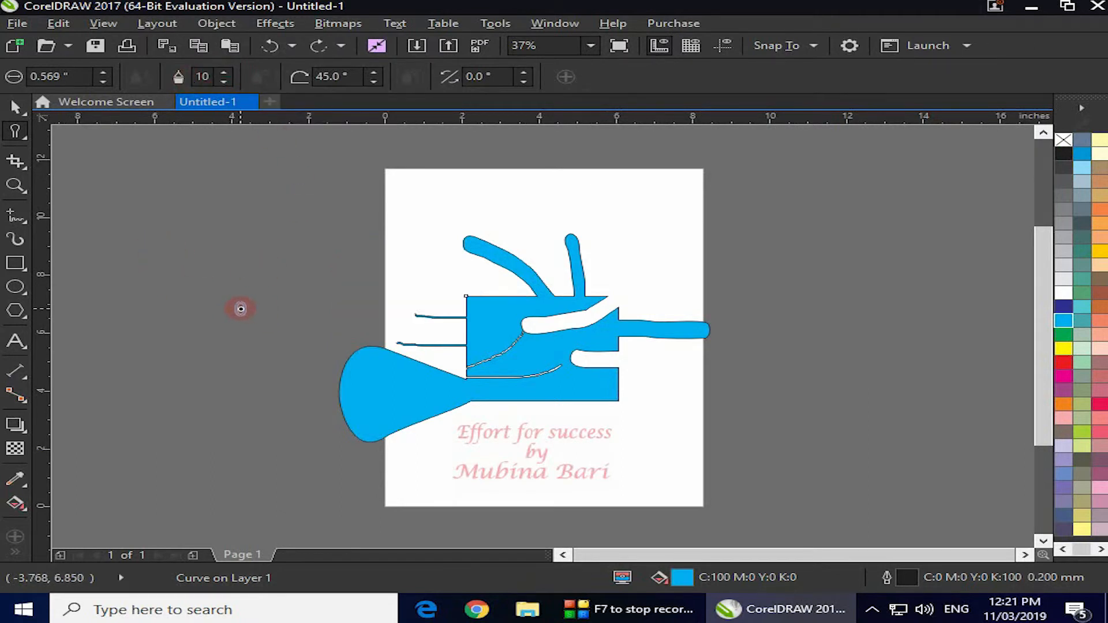
key("ctrl+z")
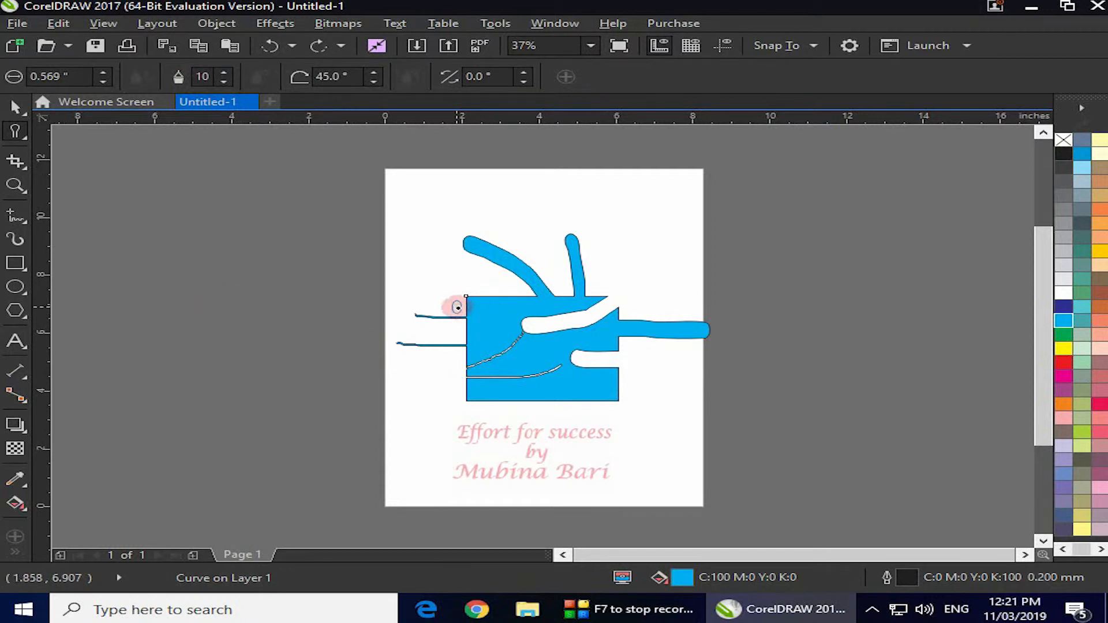
mouse_move(480, 311)
left_mouse_down()
mouse_move(435, 304)
mouse_move(493, 294)
mouse_move(513, 340)
mouse_move(498, 363)
mouse_move(465, 350)
left_mouse_up()
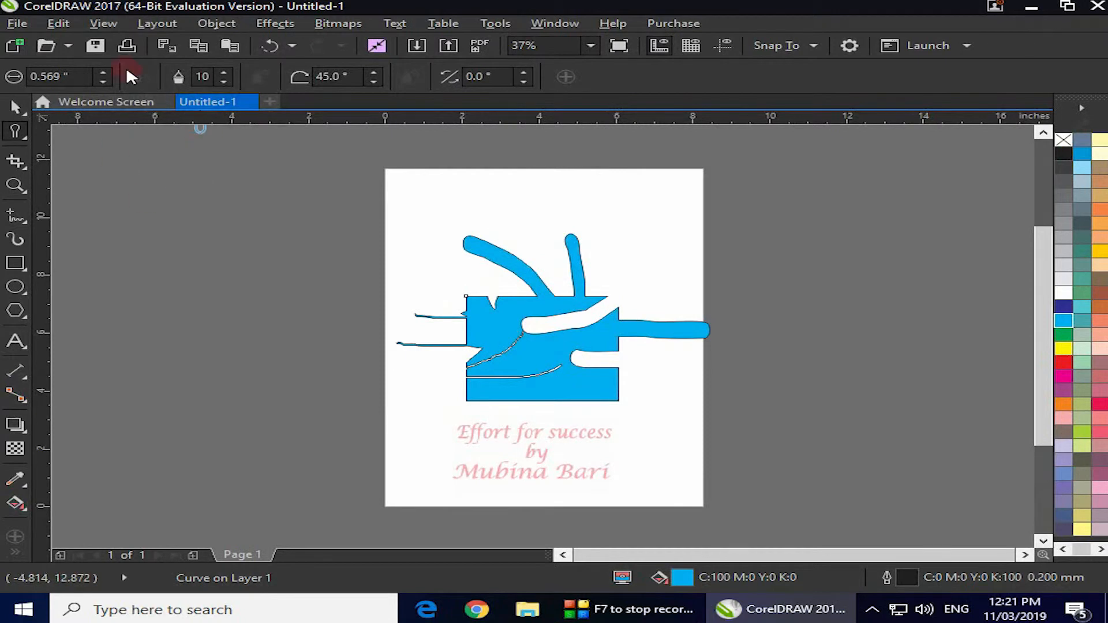
Step: Set the smudge nib size to 1.189" and smudge a short outward spike and a tapered inward notch on the bottom edge
left_click(104, 72)
left_click(103, 72)
left_click(103, 72)
left_click(104, 72)
left_click(104, 72)
left_click(104, 72)
left_click(104, 72)
left_click(105, 74)
left_click(104, 74)
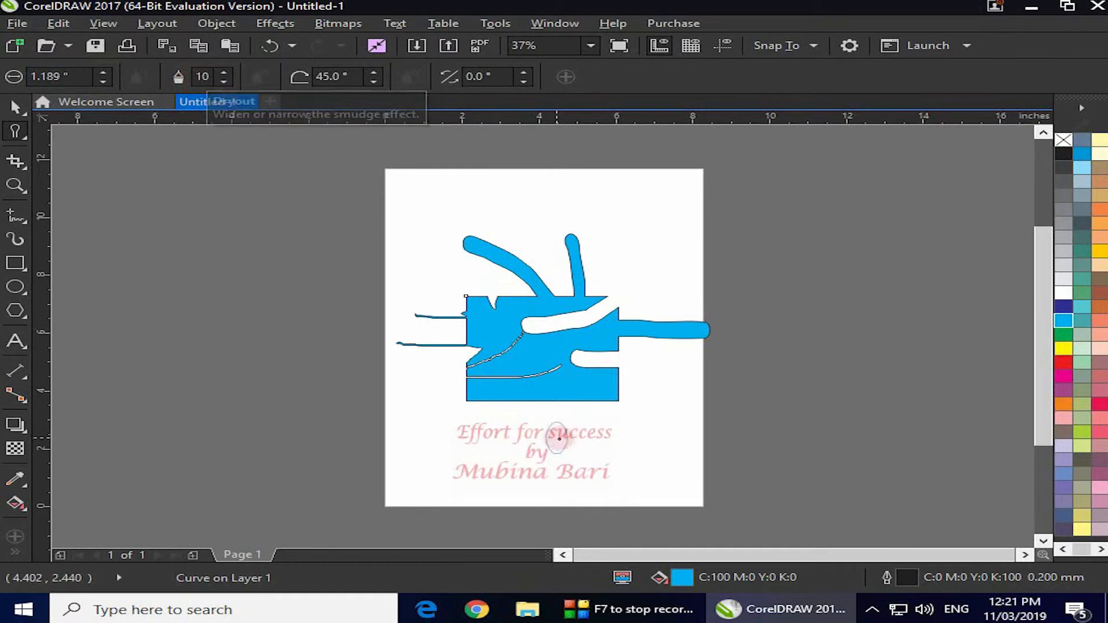
left_click_drag(580, 385, 605, 409)
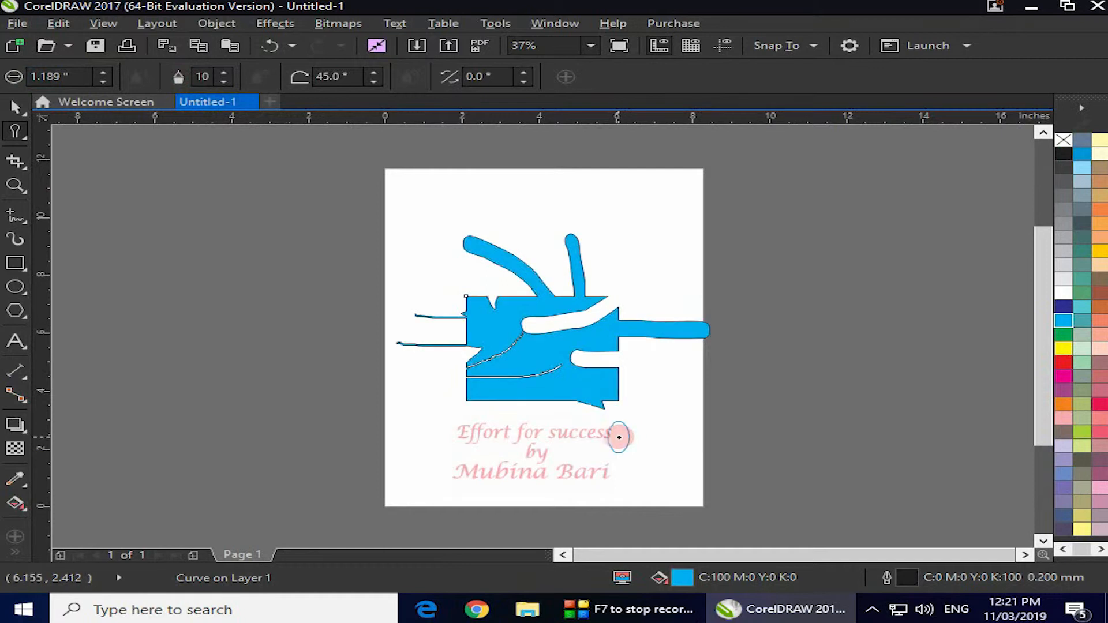
mouse_move(537, 407)
left_mouse_down()
mouse_move(539, 389)
mouse_move(560, 374)
mouse_move(568, 381)
left_mouse_up()
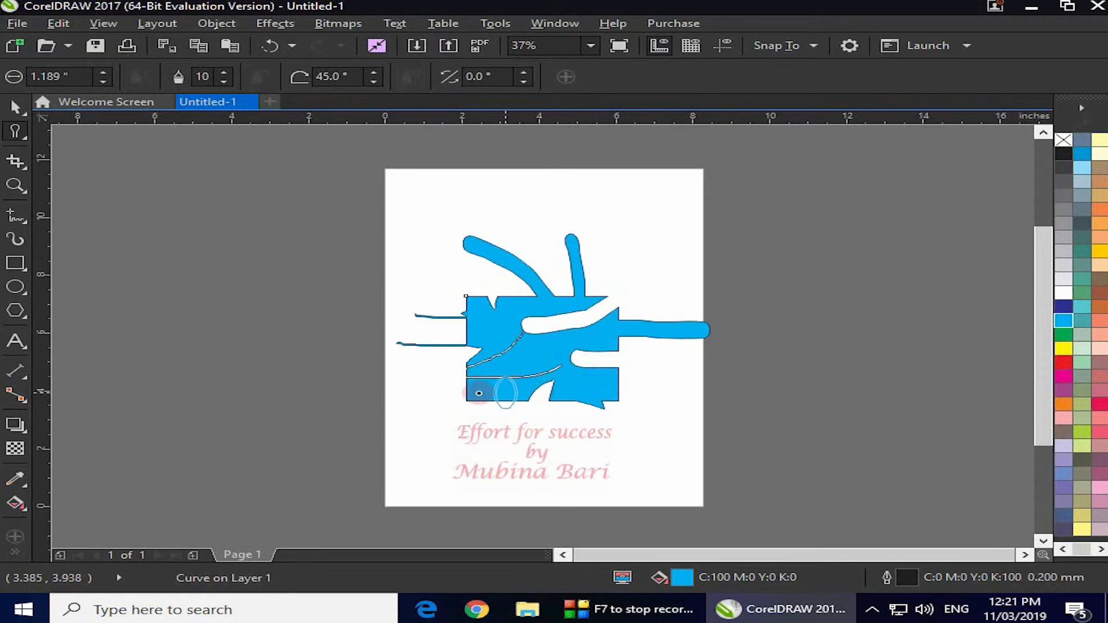
Step: Set the smudge pen tilt to 90°
left_click(200, 77)
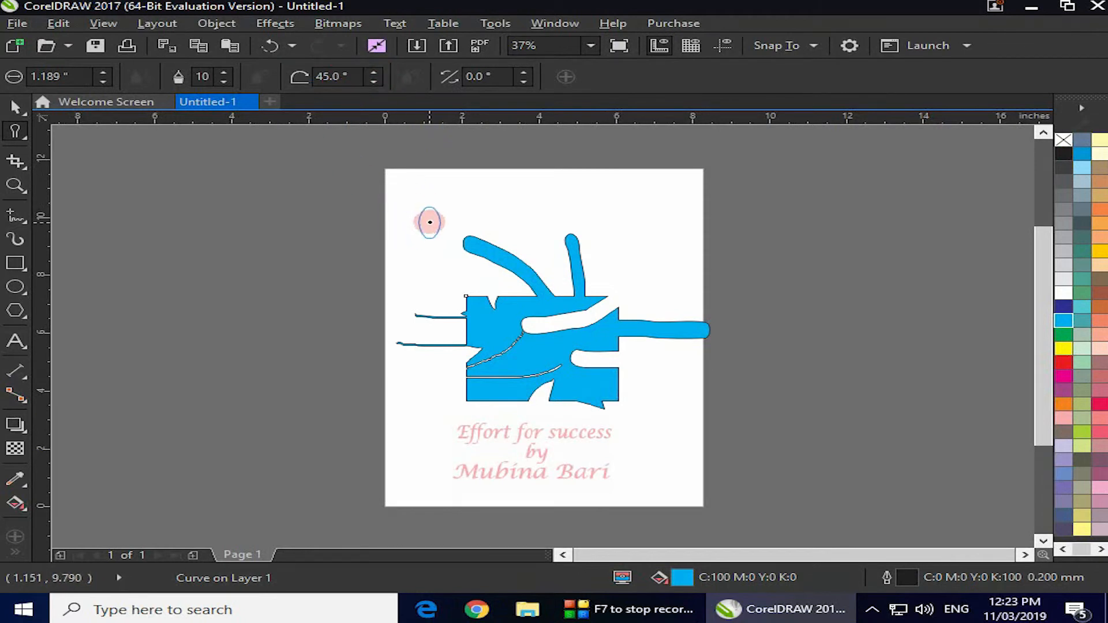
left_click(374, 73)
left_click(374, 72)
left_click_drag(374, 72, 372, 72)
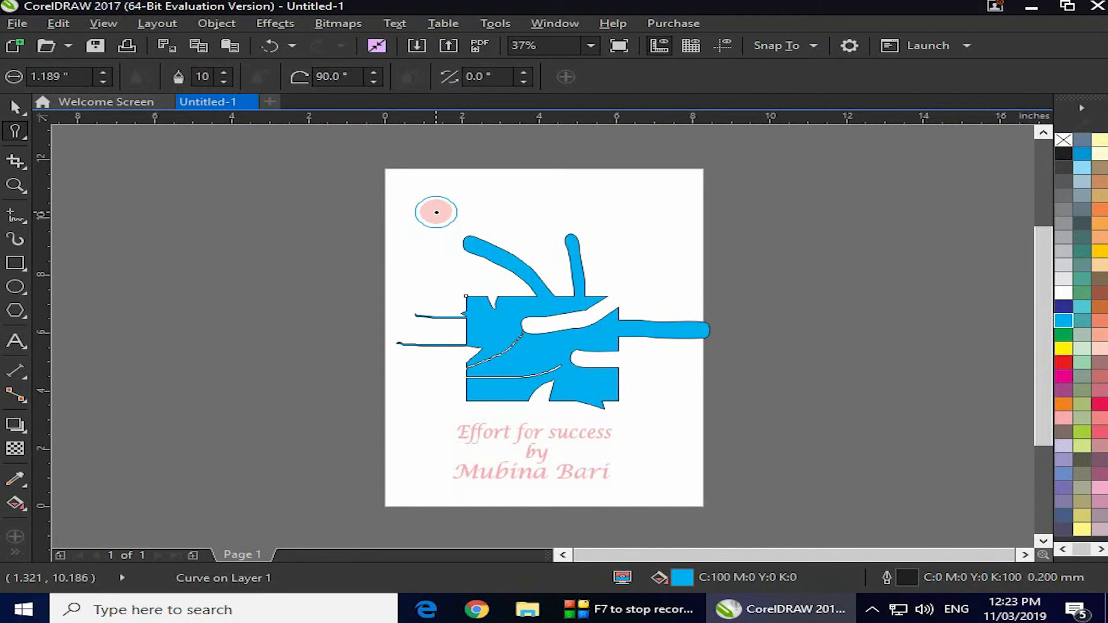
Step: Set the pen tilt to 15° and the dryout to 0, and smudge a wide flat-ended arm outward from the lower right edge
left_click_drag(373, 81, 368, 100)
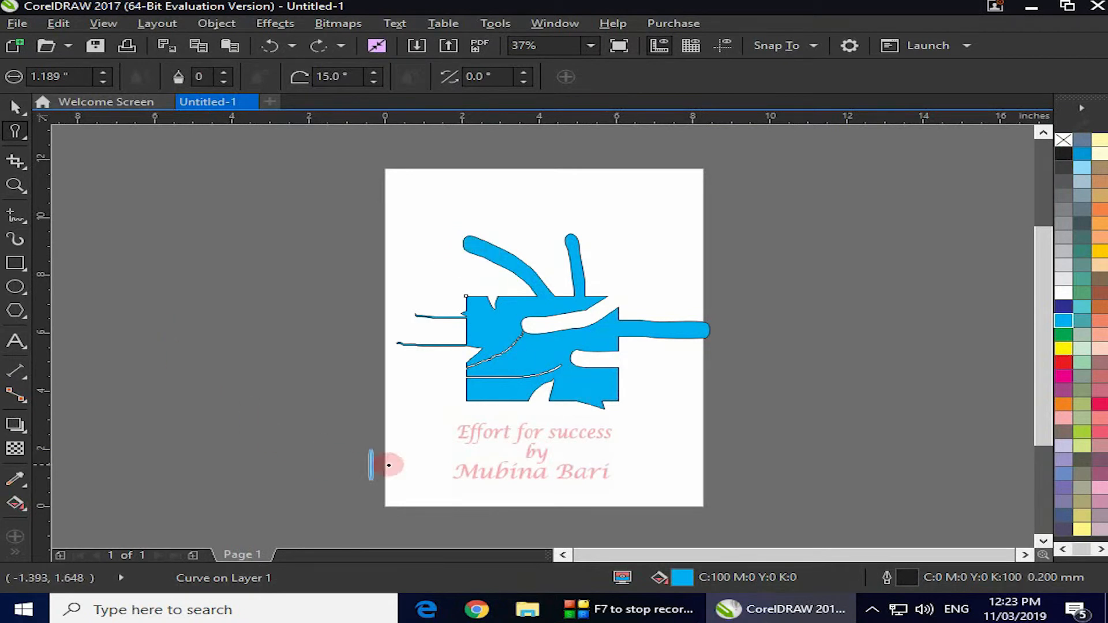
left_click_drag(616, 384, 778, 387)
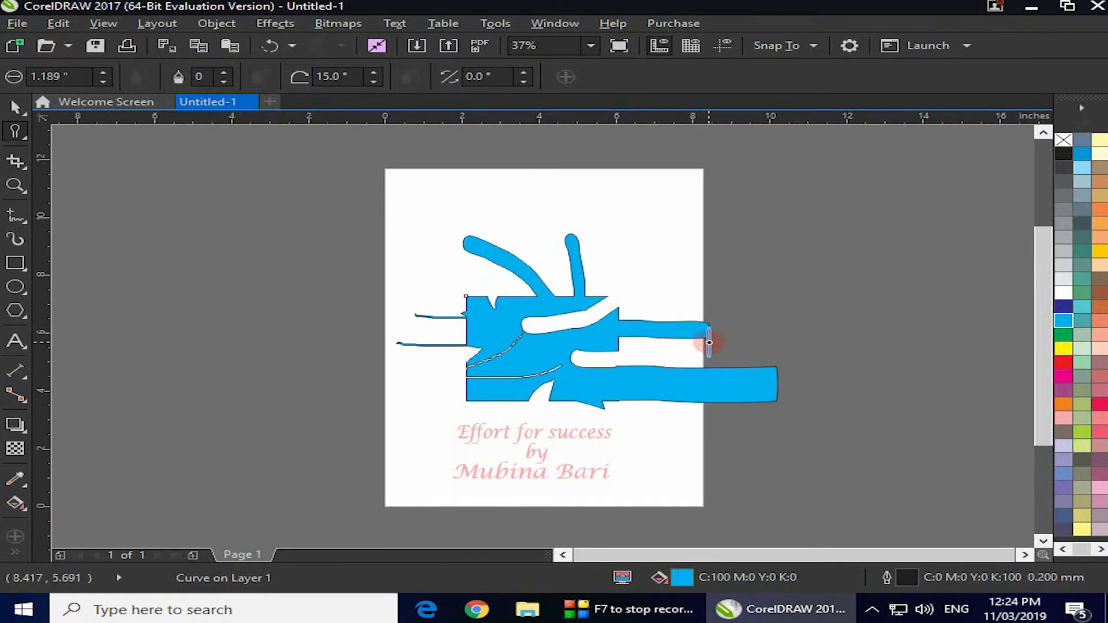
left_click(341, 77)
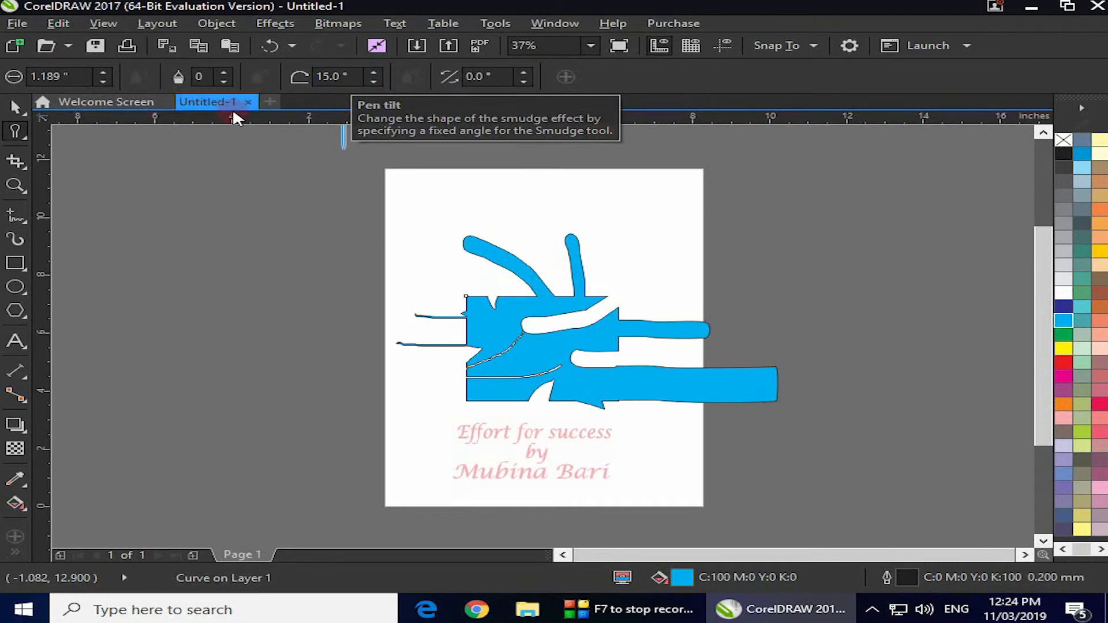
left_click(346, 78)
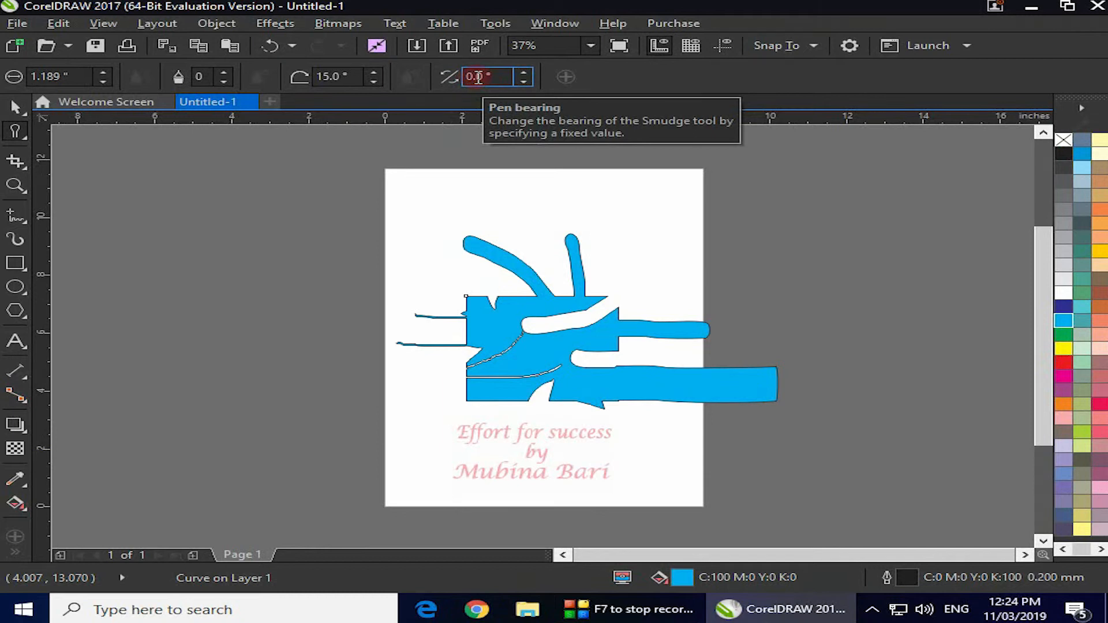
Step: Set the pen bearing to 47° and smudge angled branches out of the wide lower right arm
left_click(525, 71)
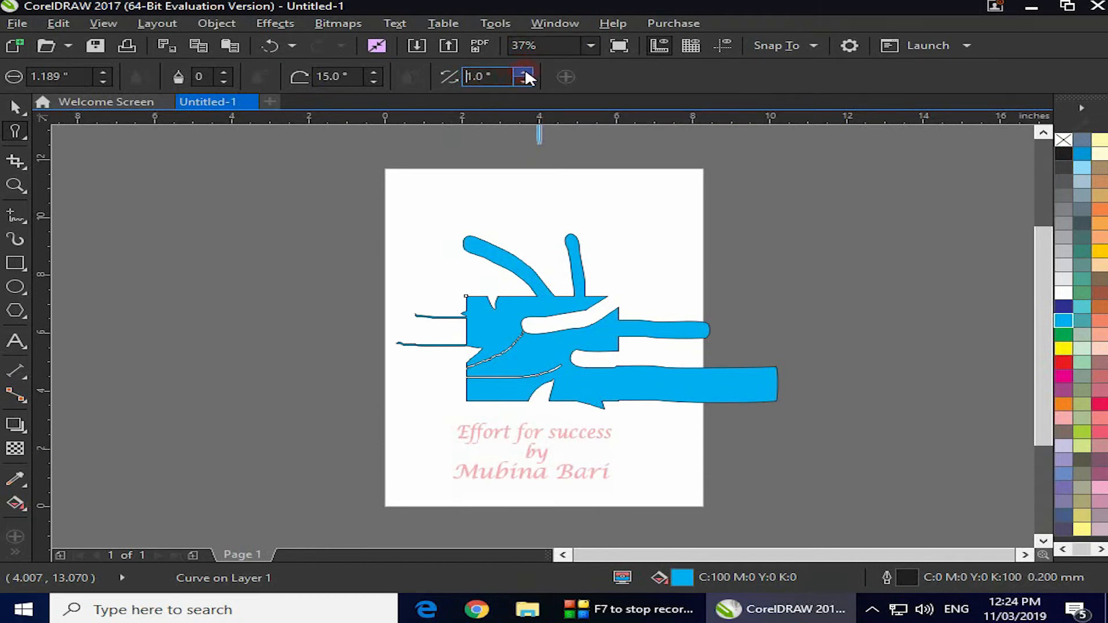
left_click(486, 80)
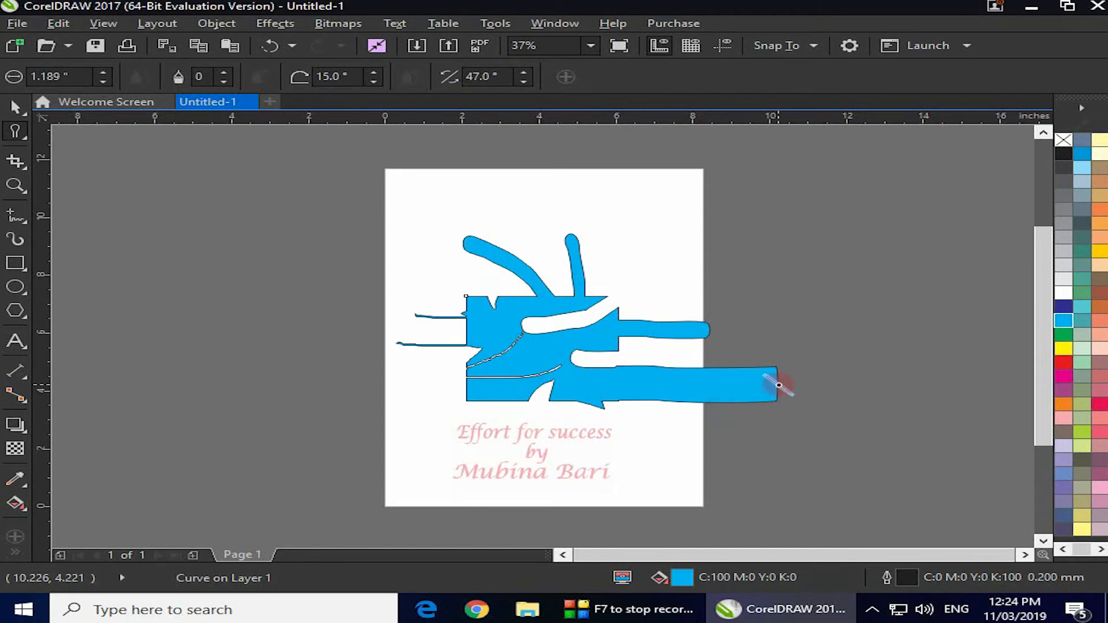
left_click_drag(756, 386, 953, 334)
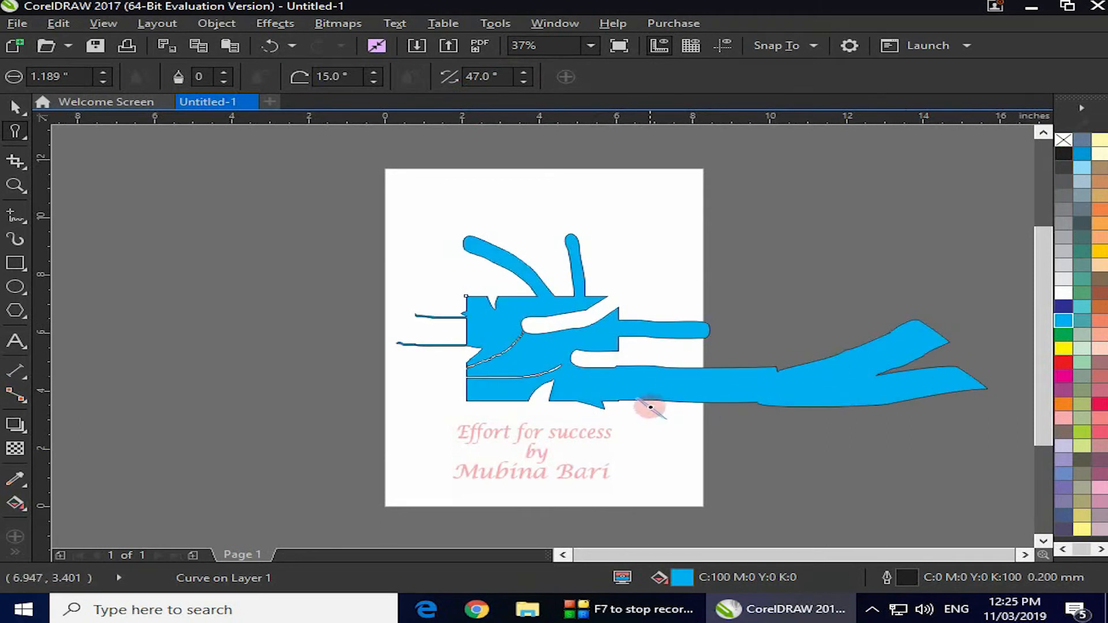
mouse_move(679, 375)
left_mouse_down()
mouse_move(737, 339)
mouse_move(797, 312)
left_mouse_up()
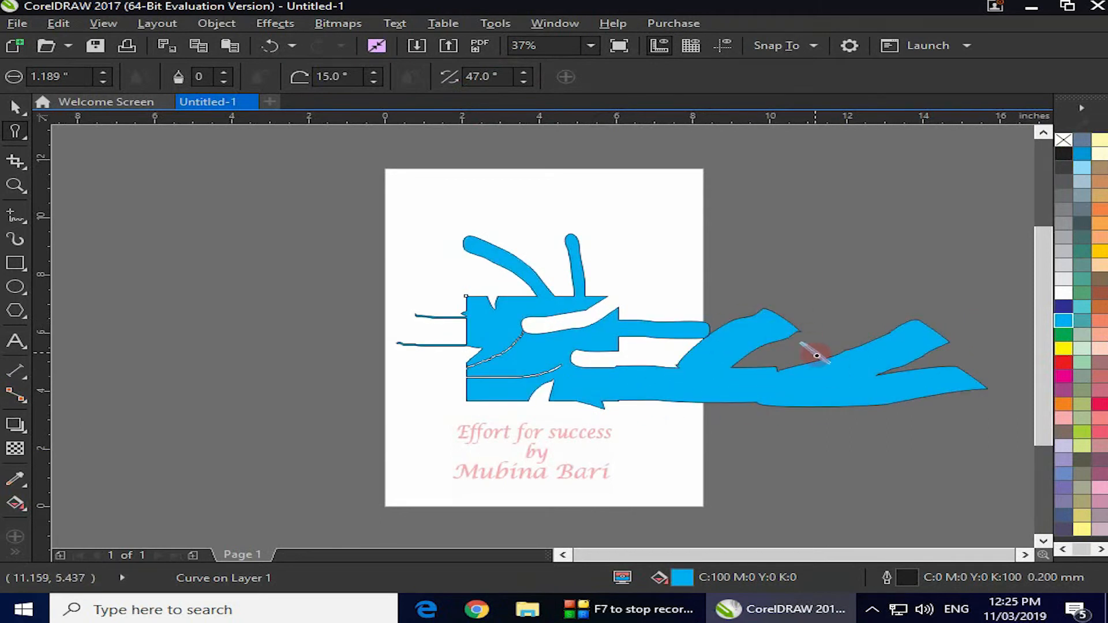
left_click_drag(829, 352, 859, 254)
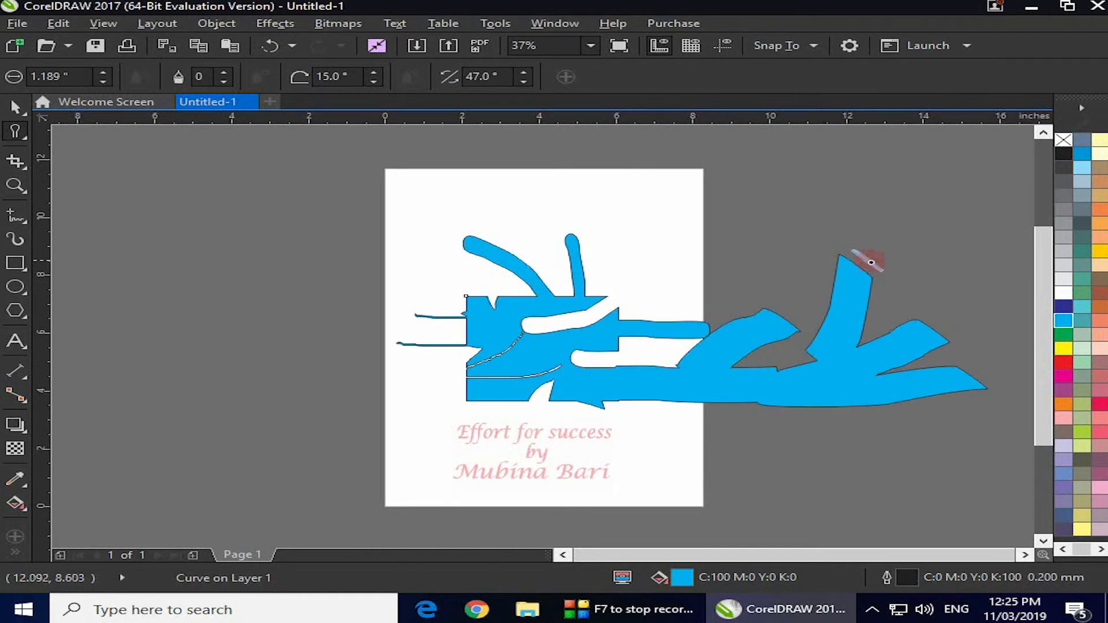
Step: Set the smudge pen bearing to 0°
left_click(511, 76)
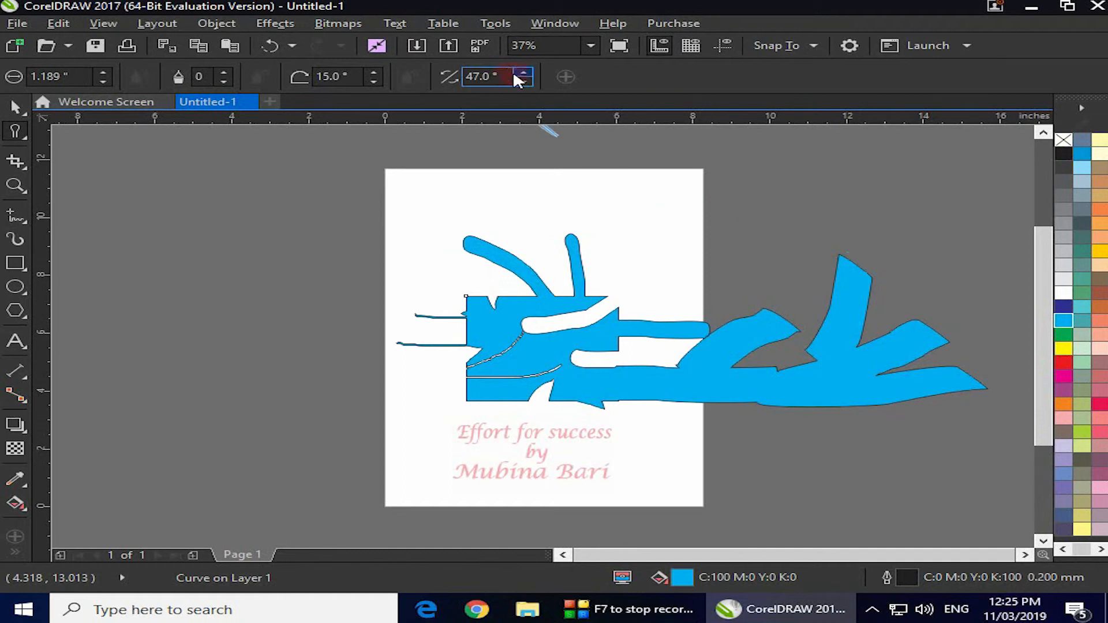
left_click(524, 82)
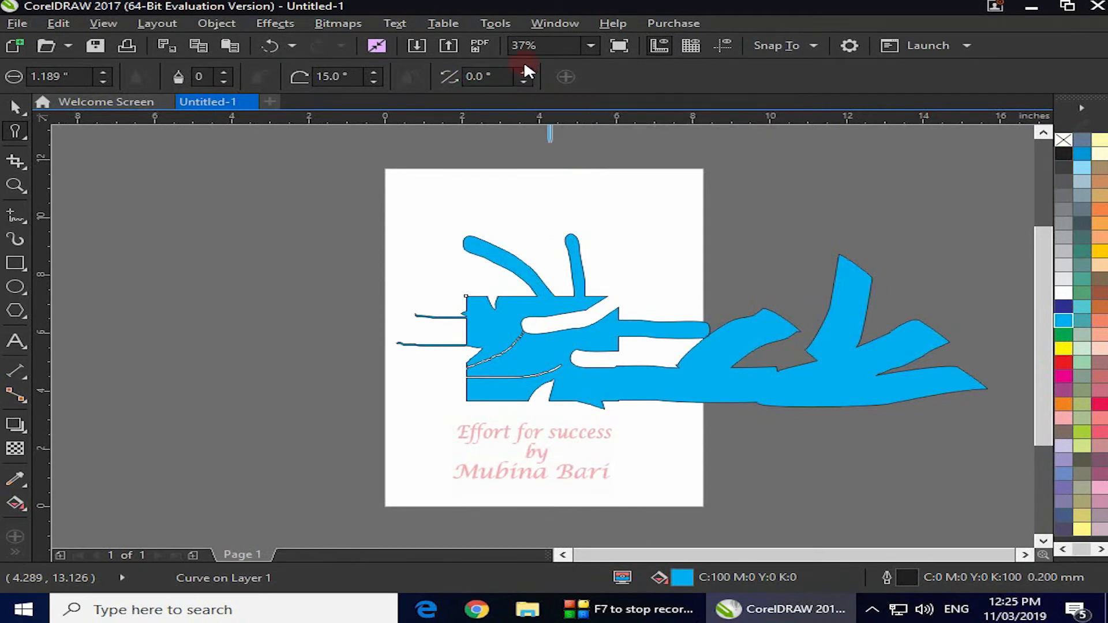
Step: Select the smudged blue shape and delete it from the page
left_click(523, 74)
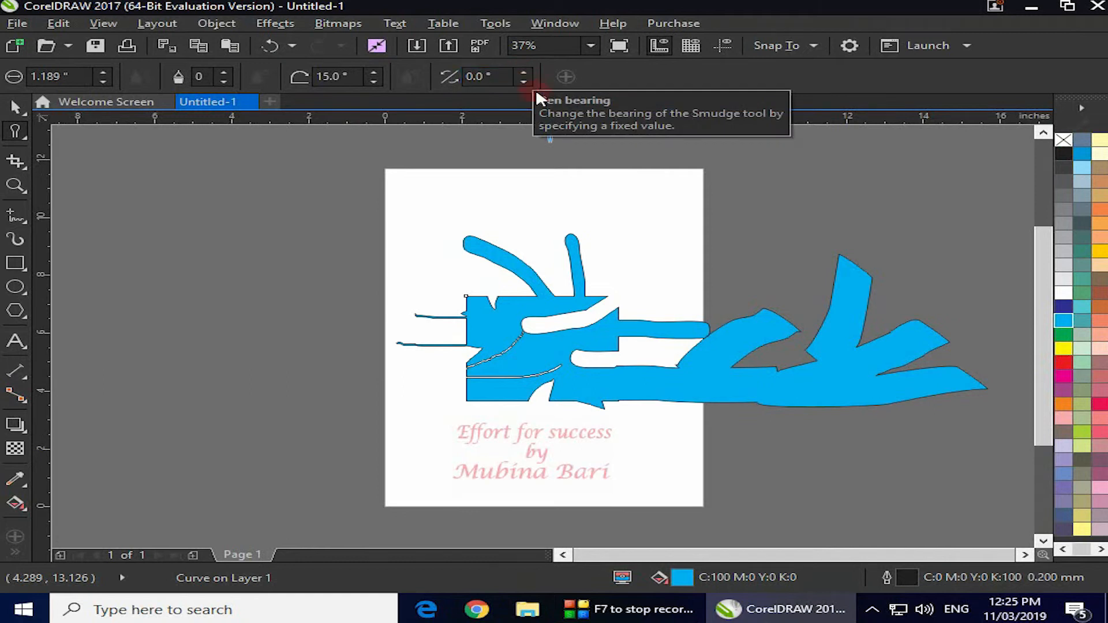
key("space")
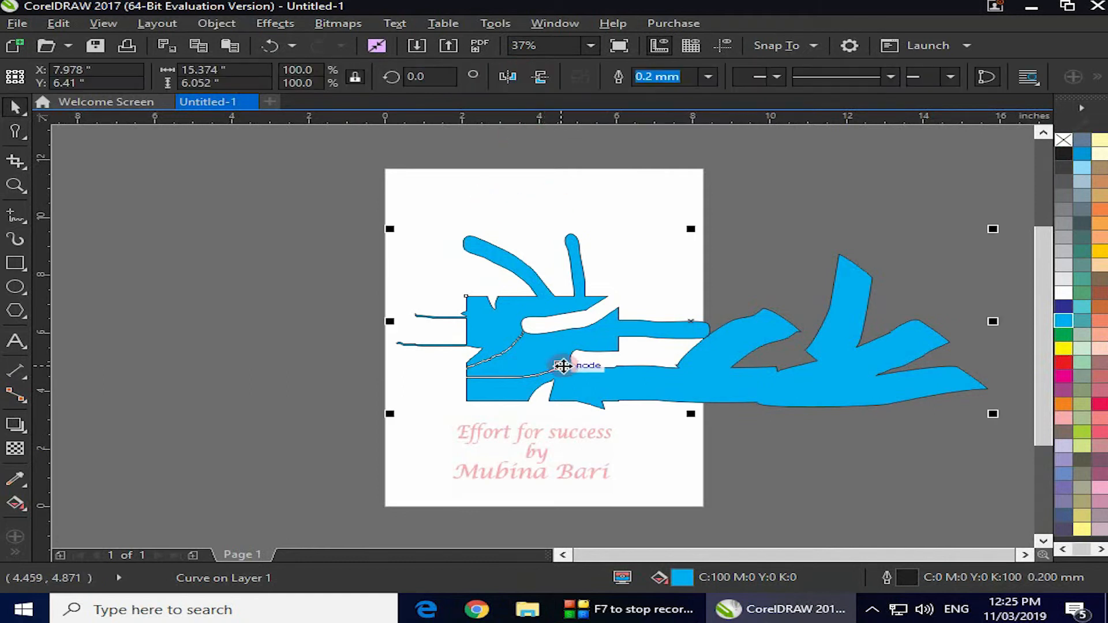
key("Delete")
Step: Draw an ellipse about 4.35 in wide and 4.75 in high on the page and fill it red
left_click(16, 287)
left_click(425, 297)
left_click_drag(424, 298, 586, 426)
left_click(1064, 363)
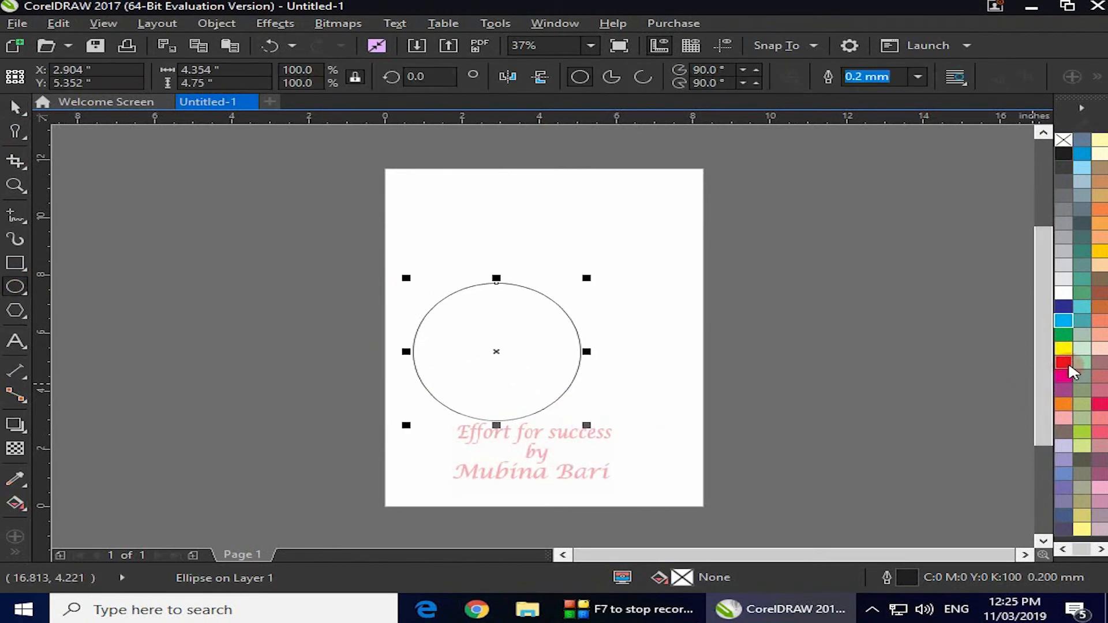
left_click(1064, 362)
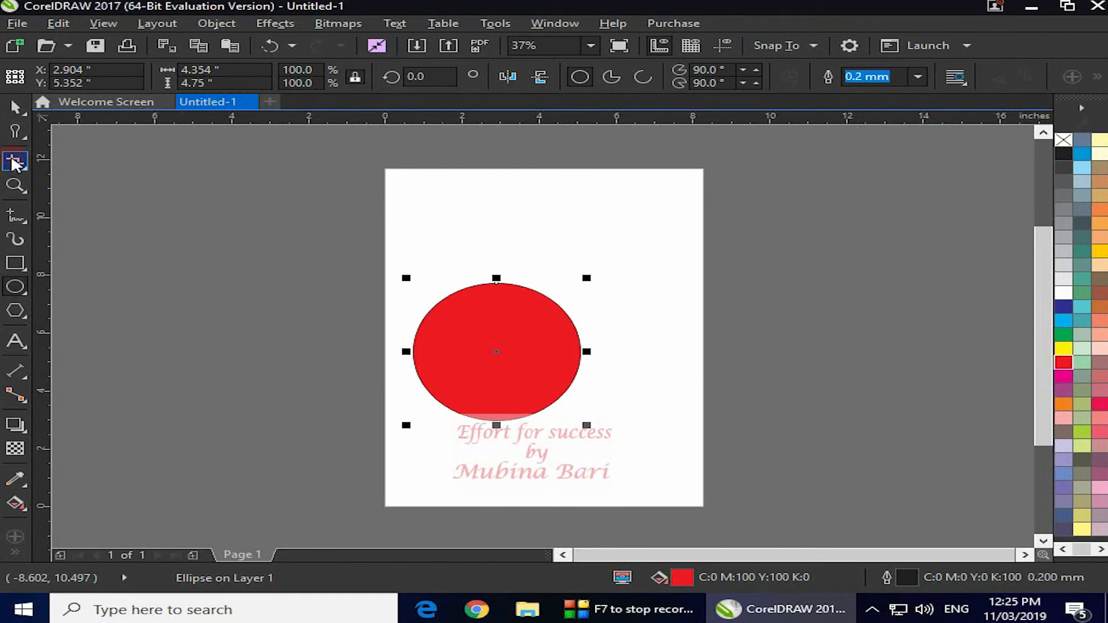
Step: Move the red ellipse to the lower part of the page and draw a green-filled rectangle about 4.83 × 2.74 in above it
left_click(26, 141)
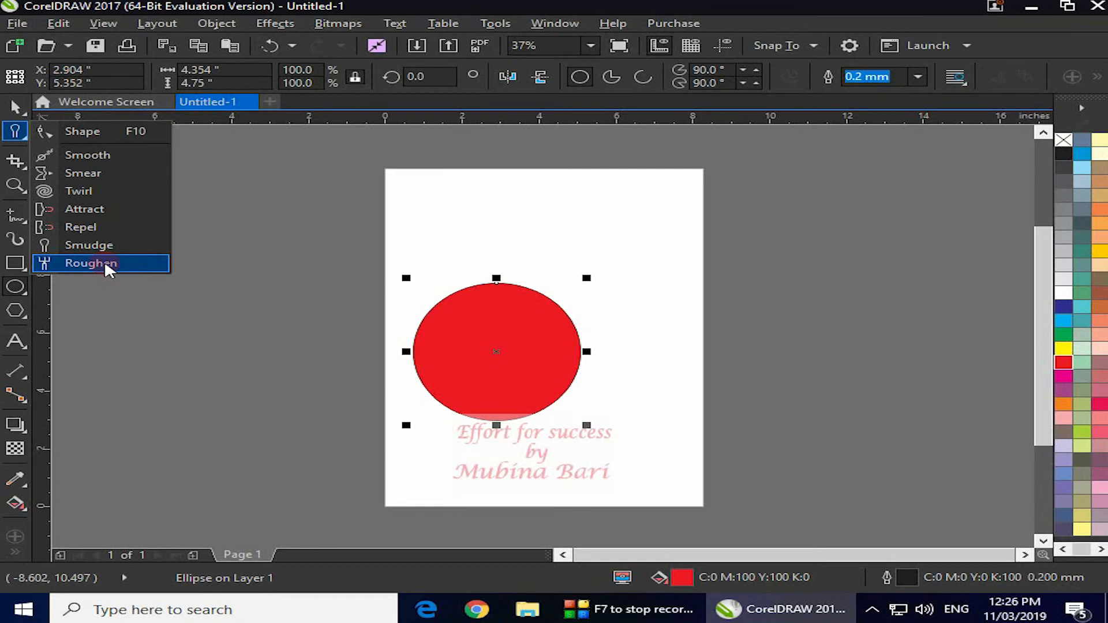
left_click_drag(500, 354, 507, 420)
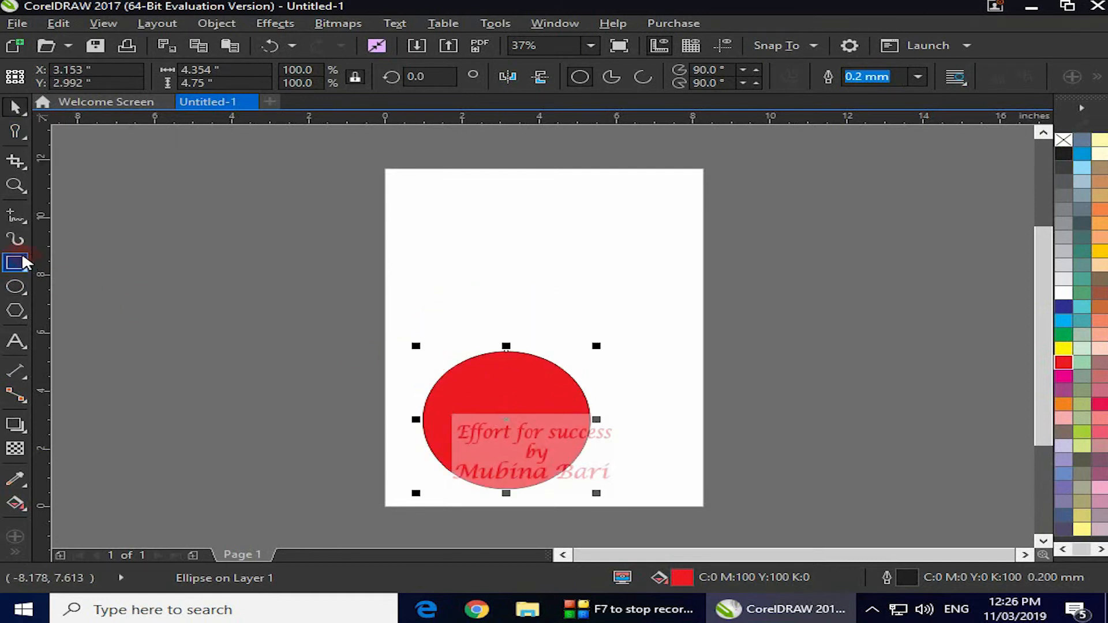
left_click(16, 263)
left_click_drag(419, 213, 606, 292)
left_click(1064, 334)
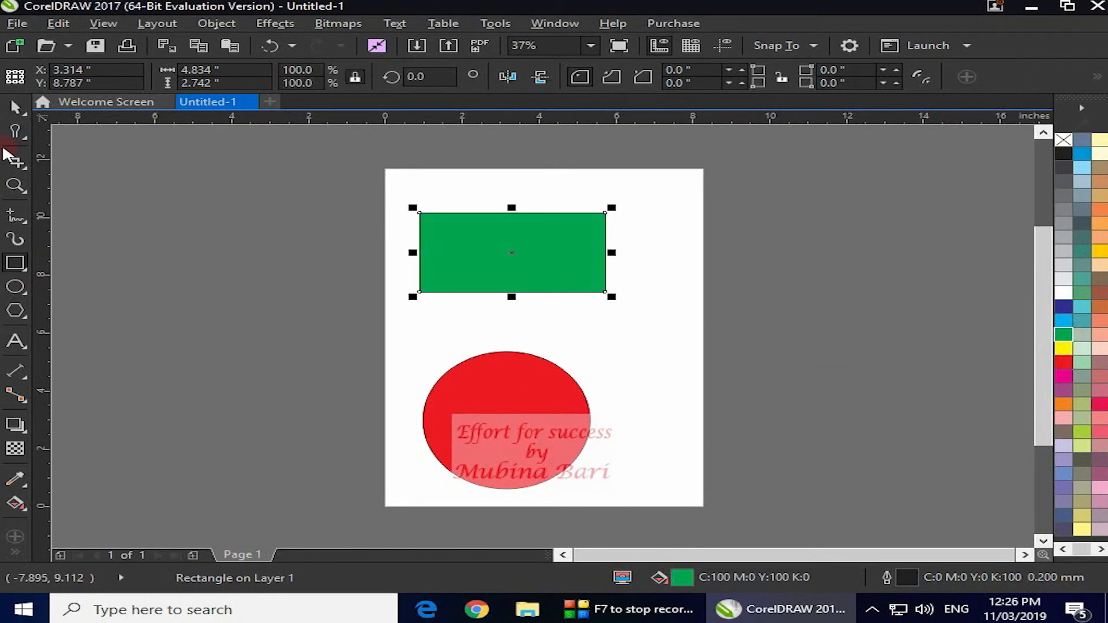
Step: With the Roughen tool at a 0.229 in nib size, roughen the green rectangle's top edge and undo the stroke
left_click(22, 133)
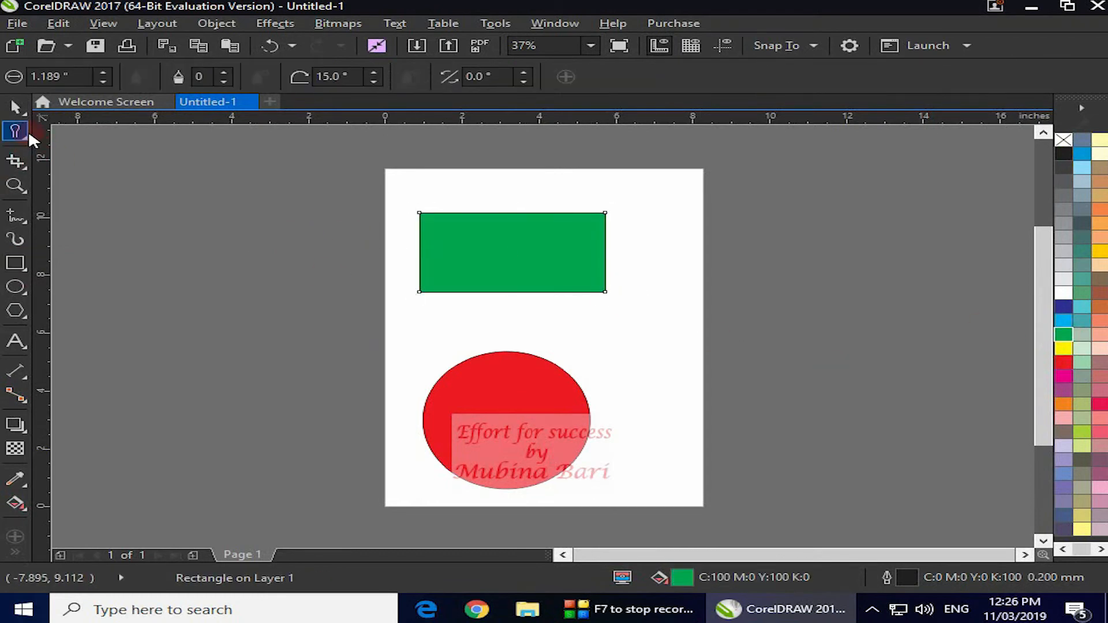
left_click(28, 137)
left_click(77, 257)
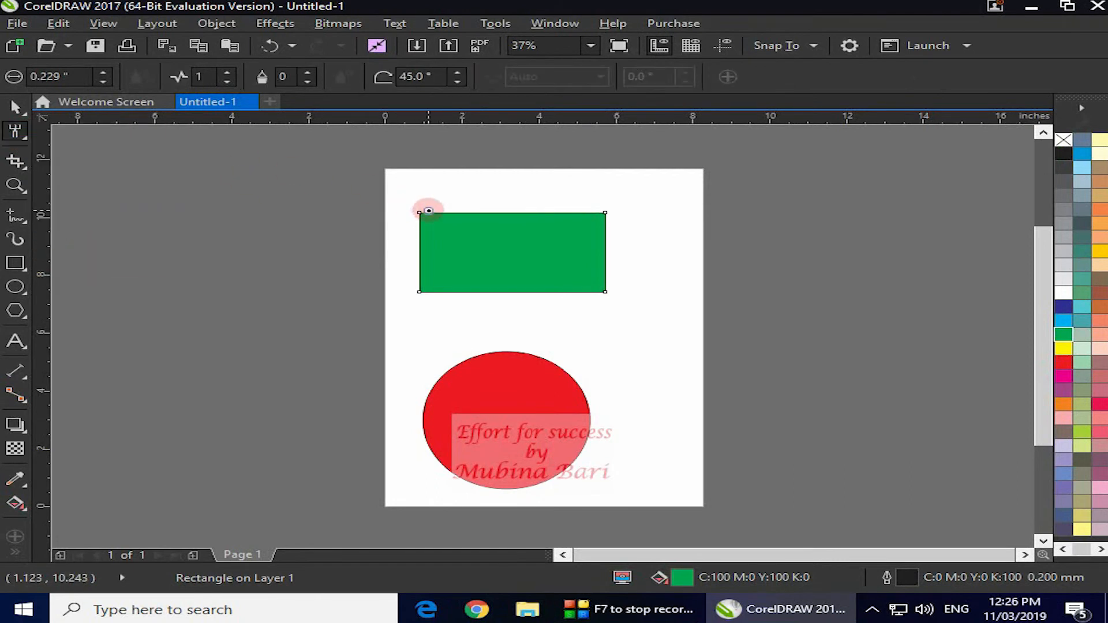
left_click_drag(429, 211, 599, 212)
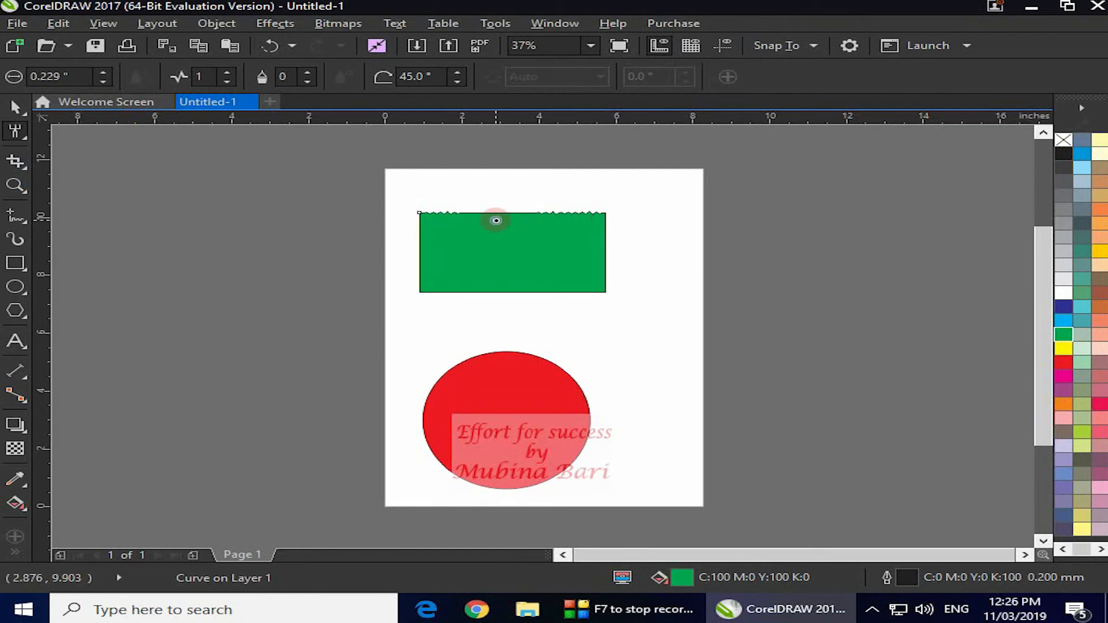
key("ctrl+z")
left_click(391, 213)
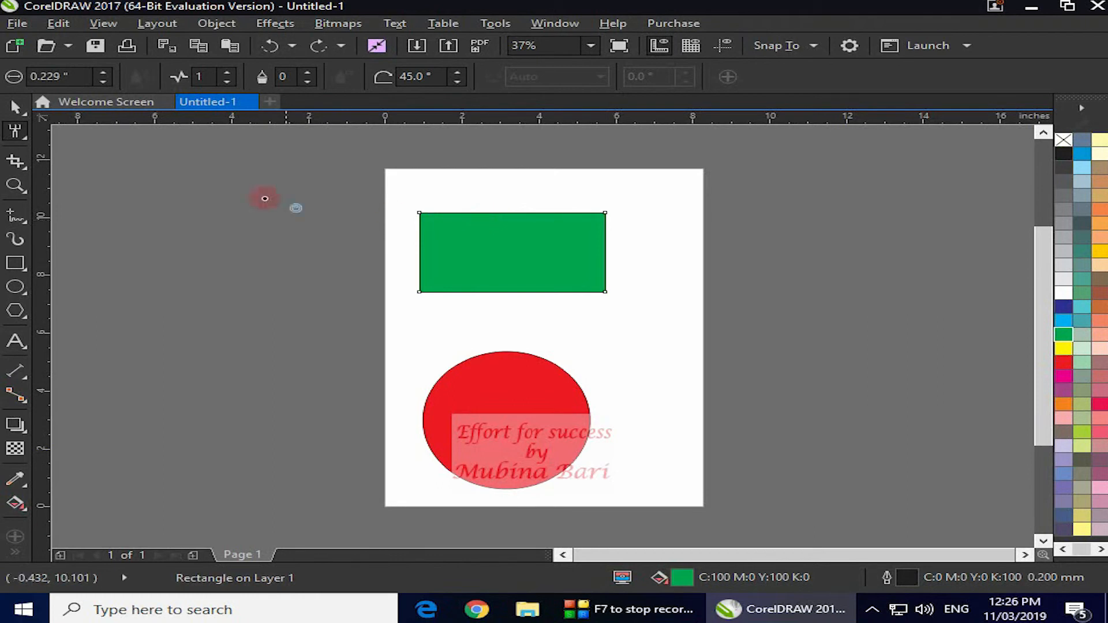
Step: Set the Roughen nib size to 0.979 in, roughen the rectangle's top edge, and undo the stroke
left_click(102, 72)
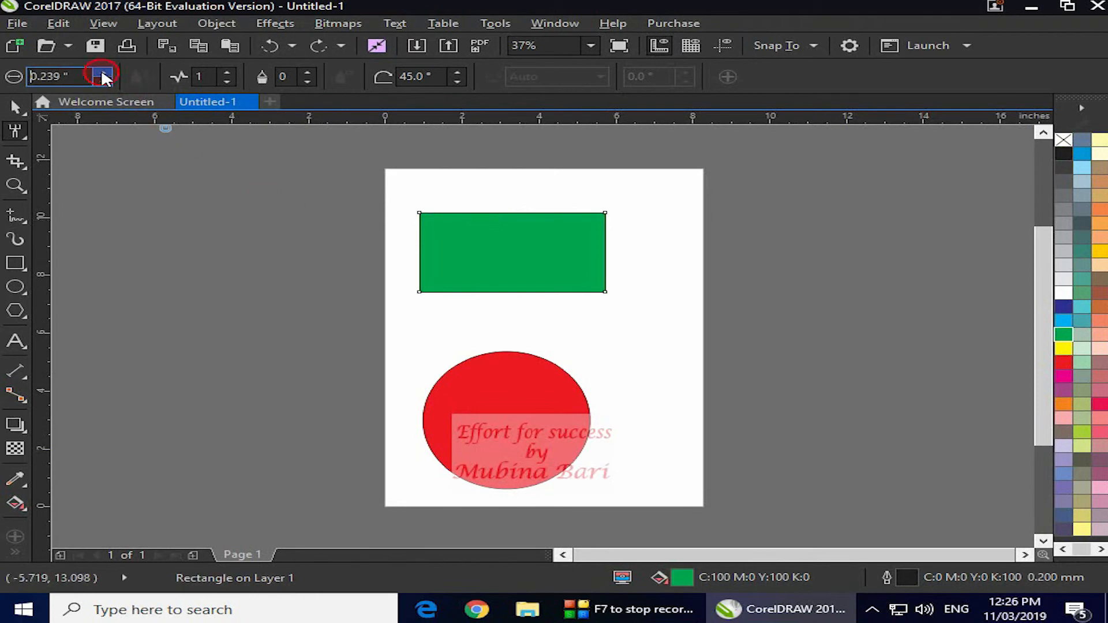
left_click(102, 72)
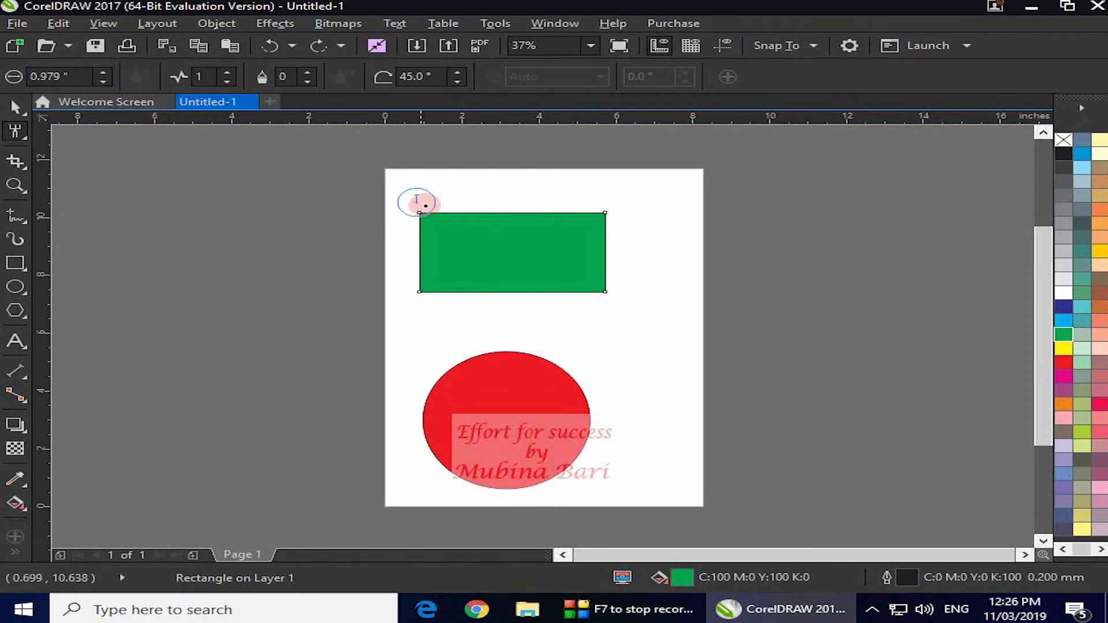
left_click_drag(425, 210, 589, 215)
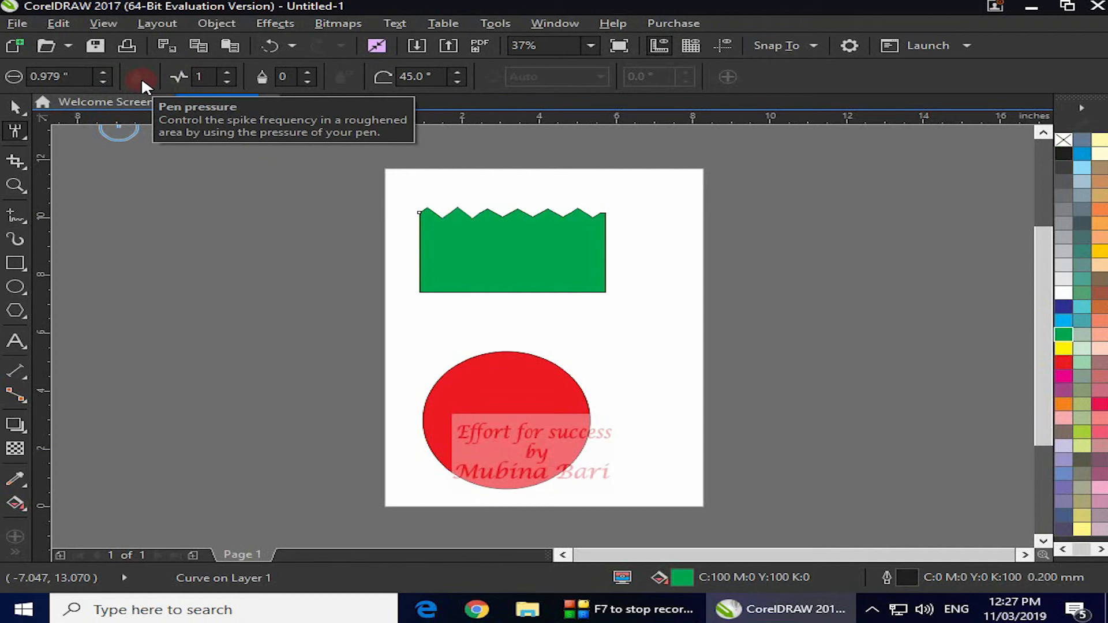
left_click(210, 76)
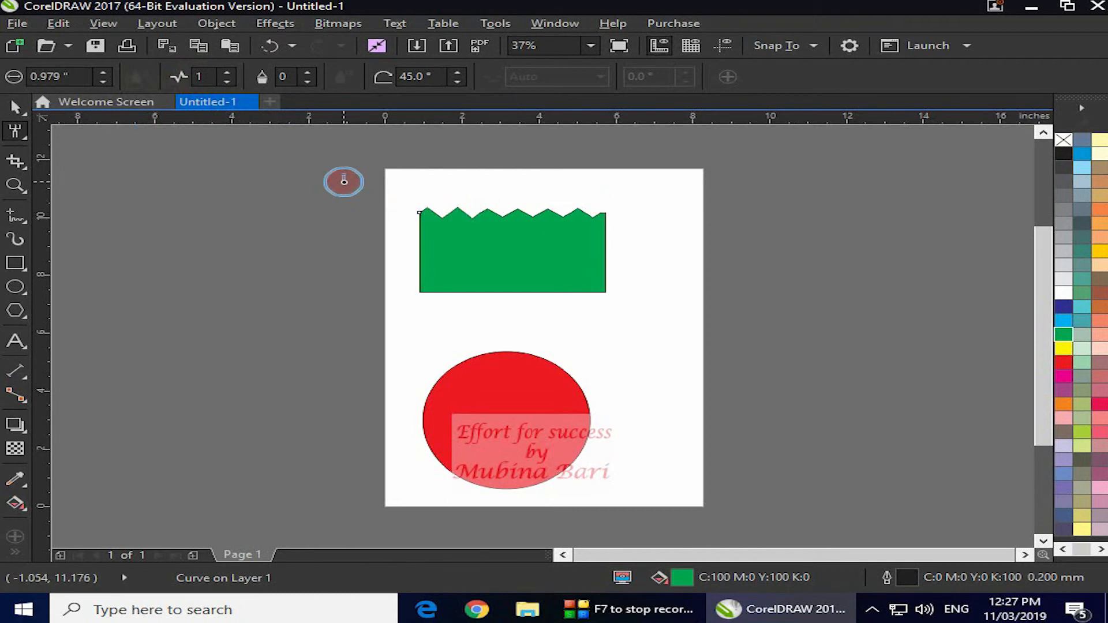
key("ctrl+z")
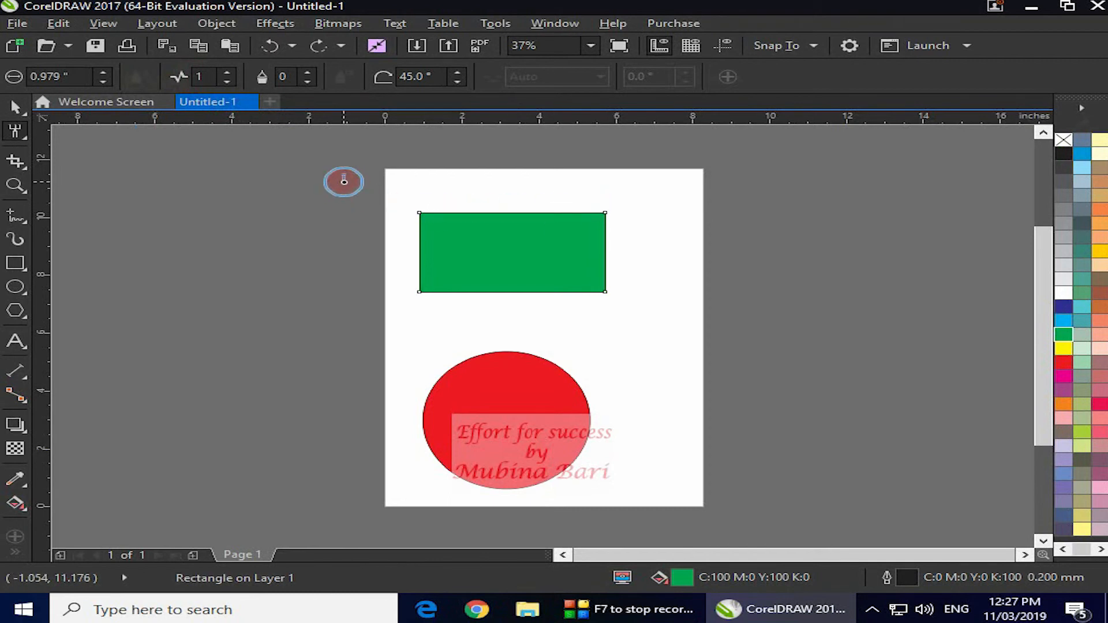
Step: Set the spike frequency to 10, roughen the rectangle's whole top edge, and undo the stroke
left_click(199, 77)
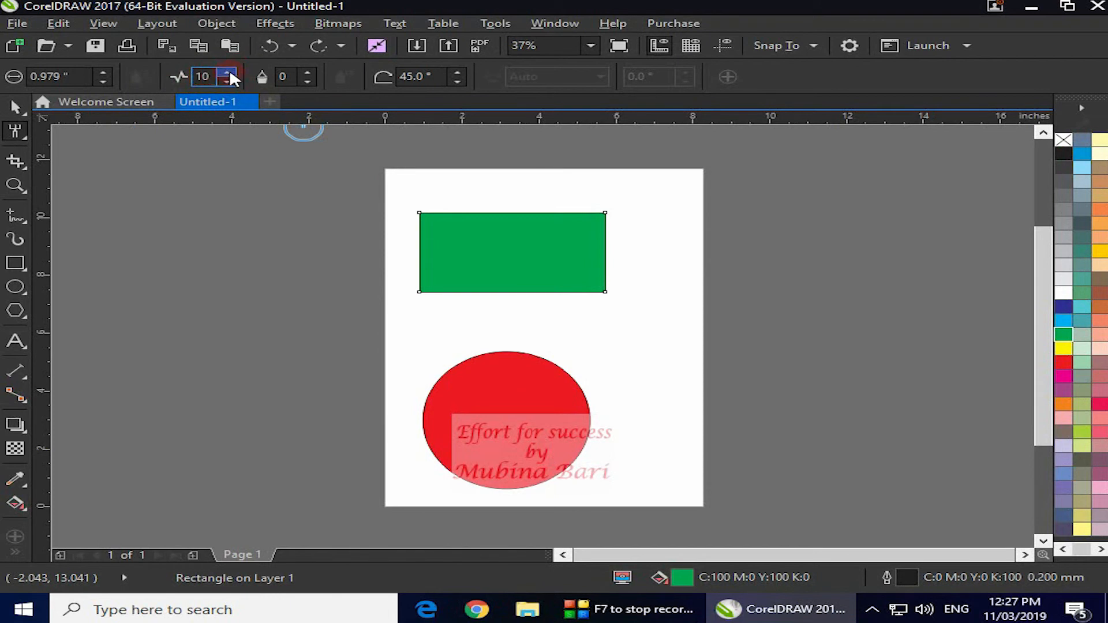
left_click(227, 80)
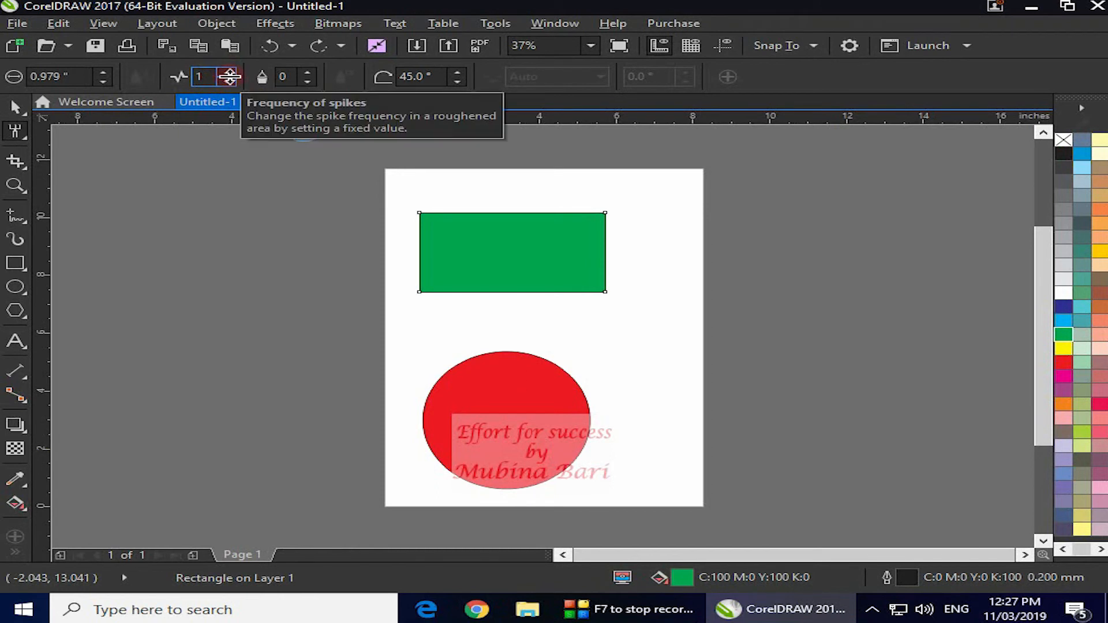
left_click(227, 72)
left_click(227, 73)
left_click(228, 73)
left_click(227, 73)
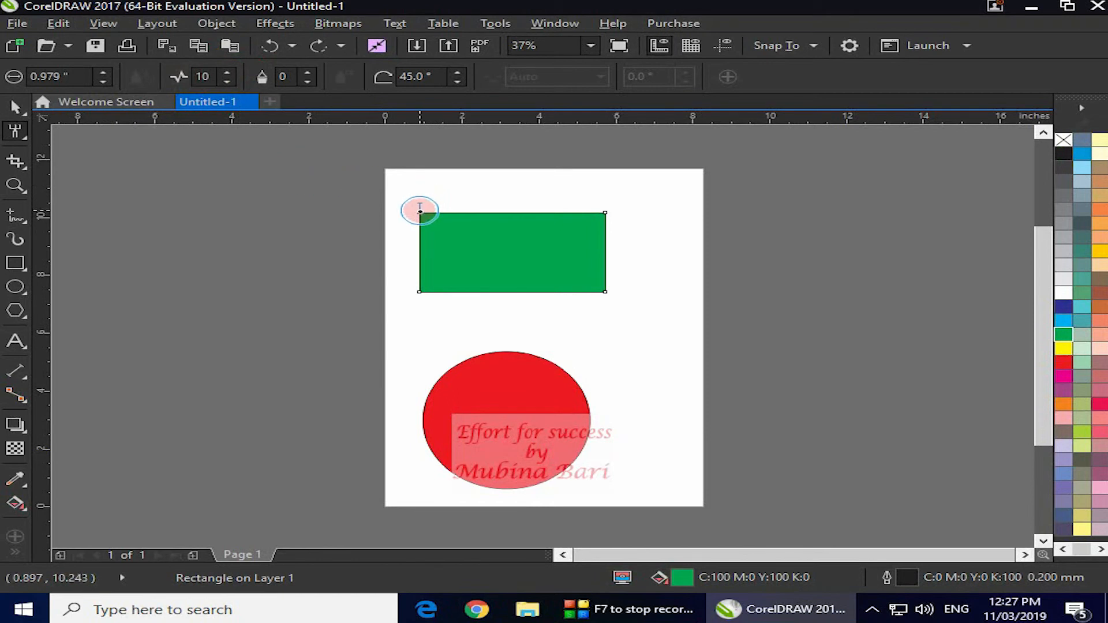
left_click_drag(420, 210, 603, 222)
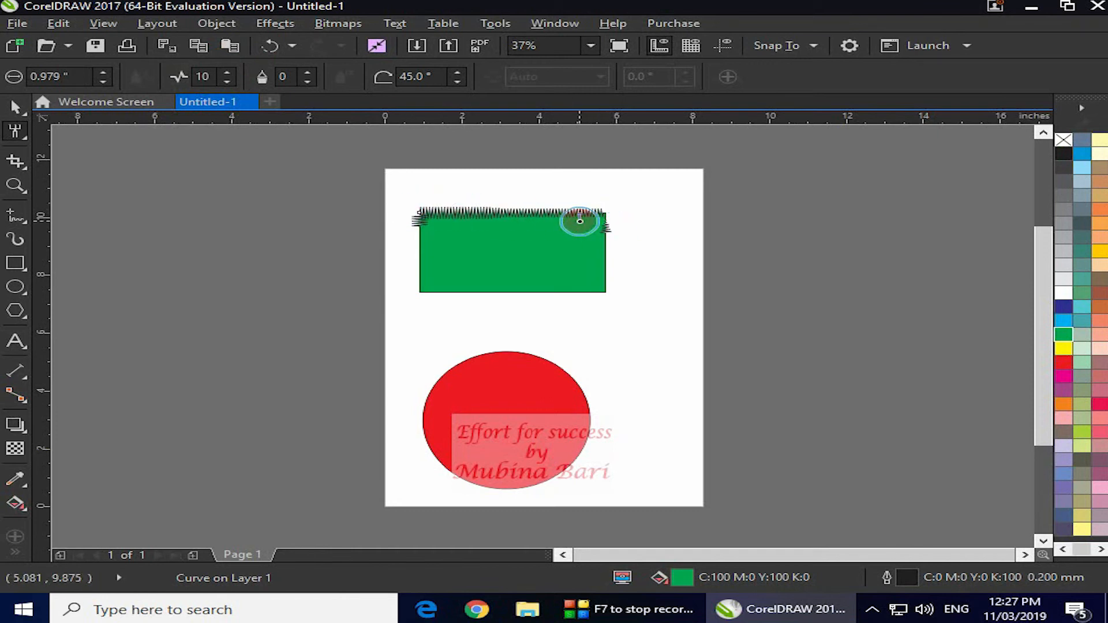
key("ctrl+z")
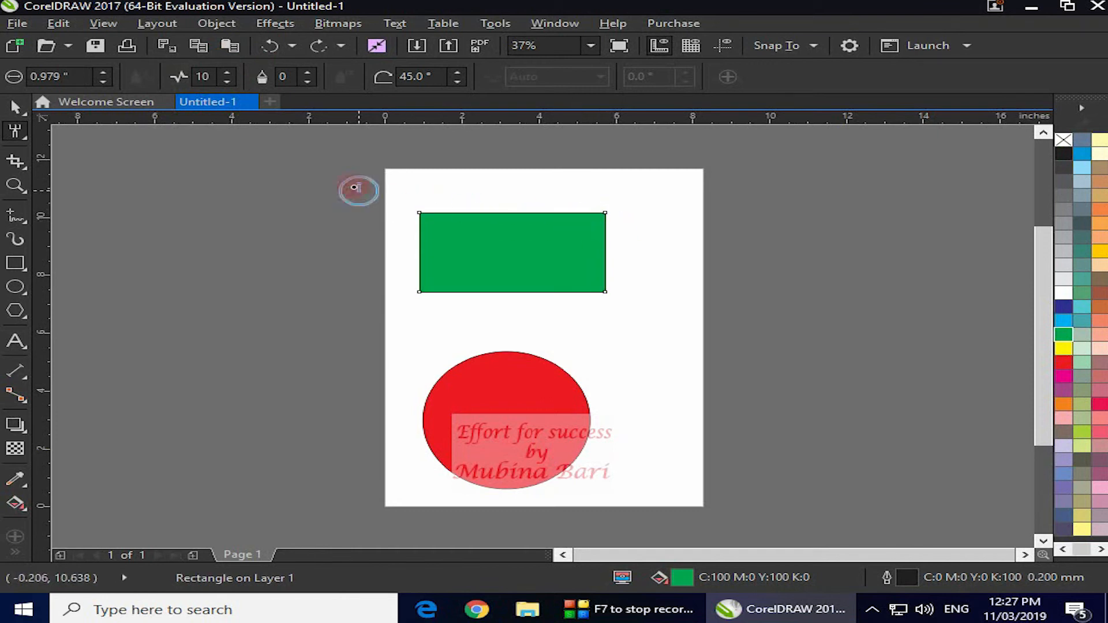
Step: Set the Roughen tool's spike frequency to 1 and its dryout to 10
left_click(228, 80)
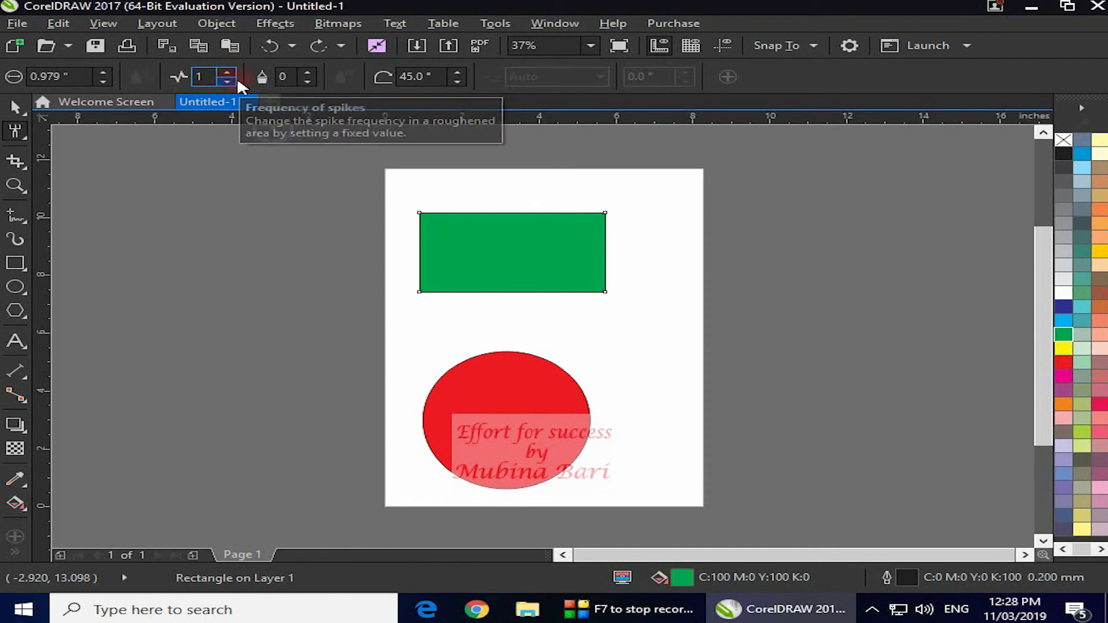
left_click(307, 72)
left_click(307, 72)
left_click(308, 72)
left_click(307, 72)
left_click(307, 72)
left_click(307, 72)
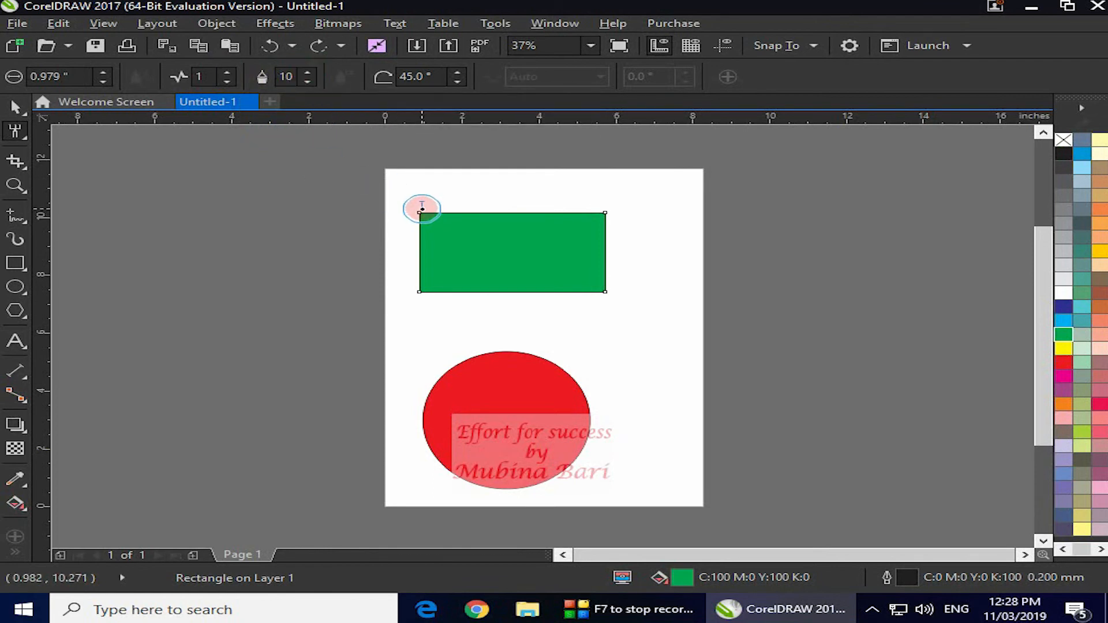
Step: Roughen the rectangle's top edge from left to right with the dryout of 10, and undo the roughening
left_click_drag(419, 213, 634, 211)
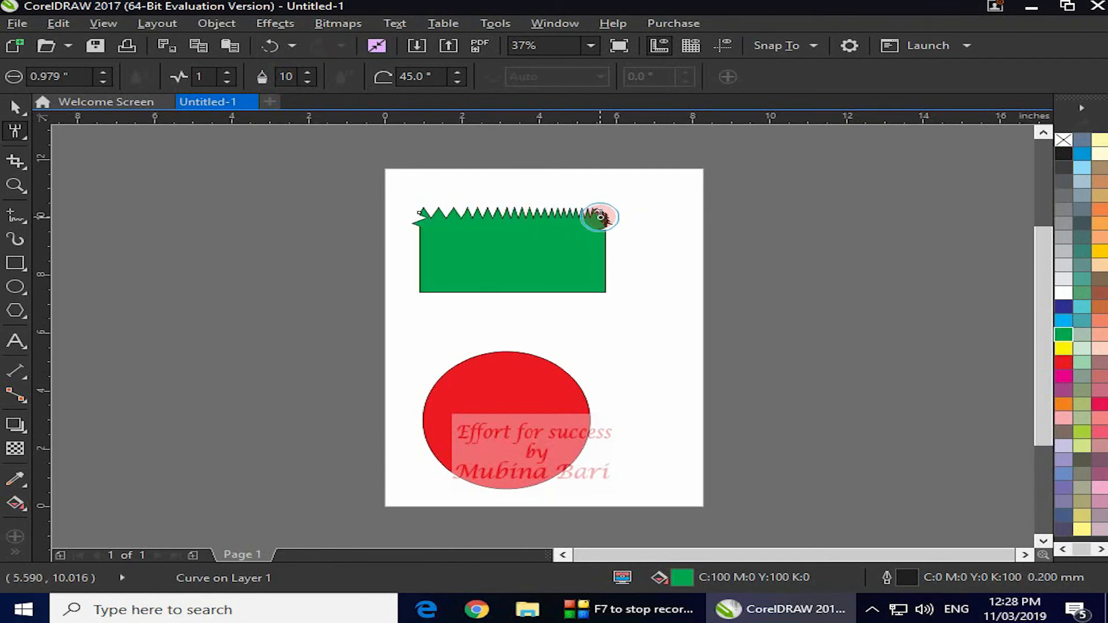
mouse_move(435, 213)
left_mouse_down()
mouse_move(542, 225)
mouse_move(586, 212)
left_mouse_up()
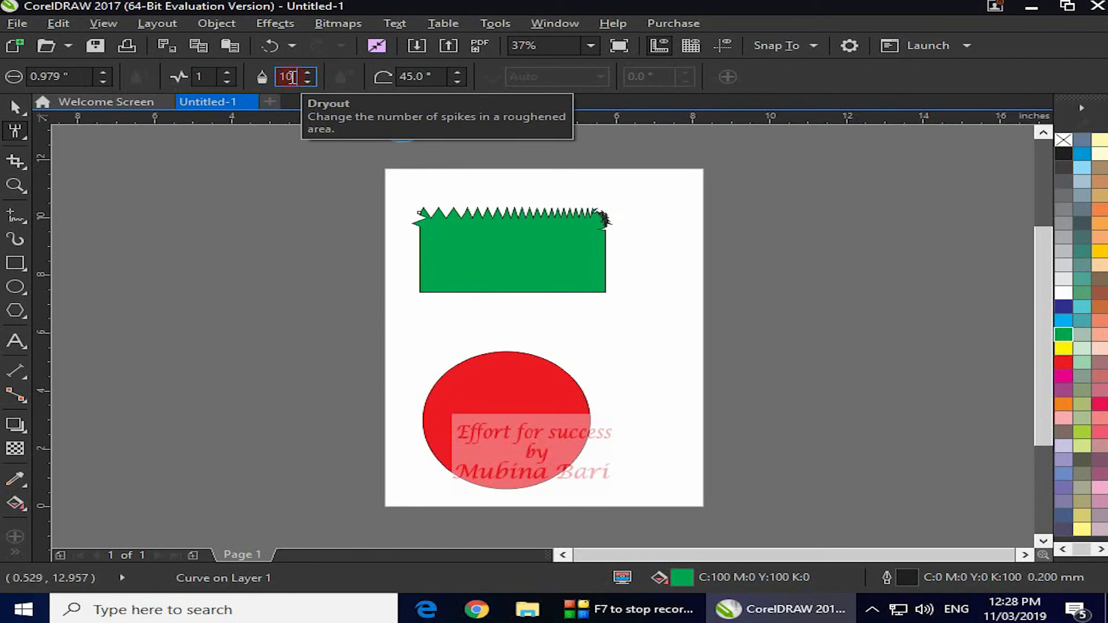
mouse_move(427, 220)
left_mouse_down()
mouse_move(483, 215)
mouse_move(436, 217)
mouse_move(518, 208)
left_mouse_up()
key("ctrl+z")
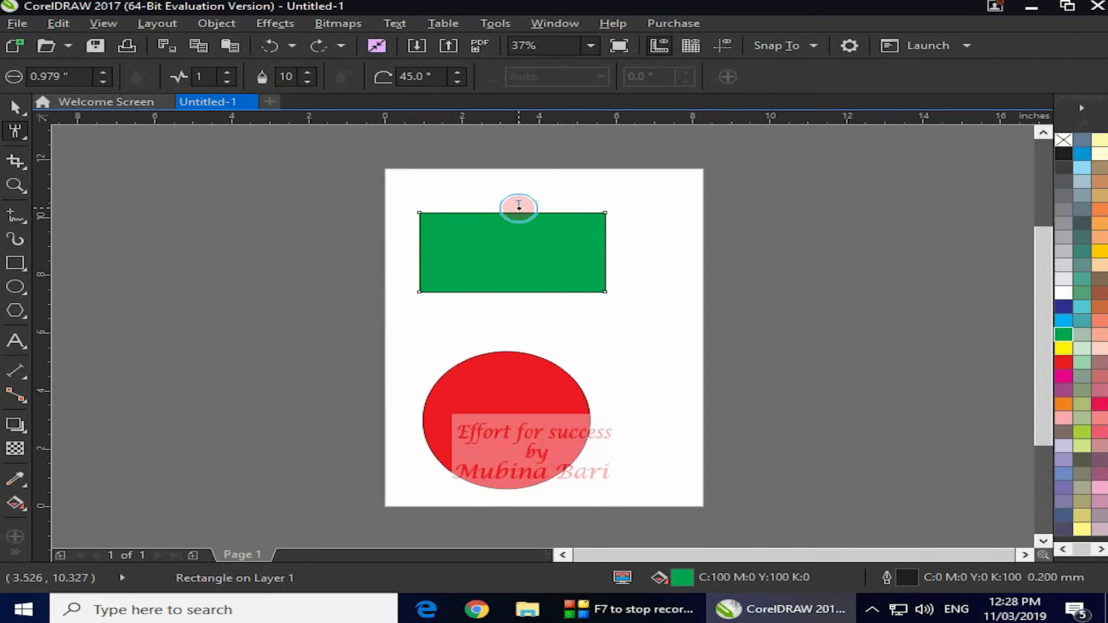
Step: Set the dryout to -10 and roughen the green rectangle's top edge from left to right
left_click(307, 81)
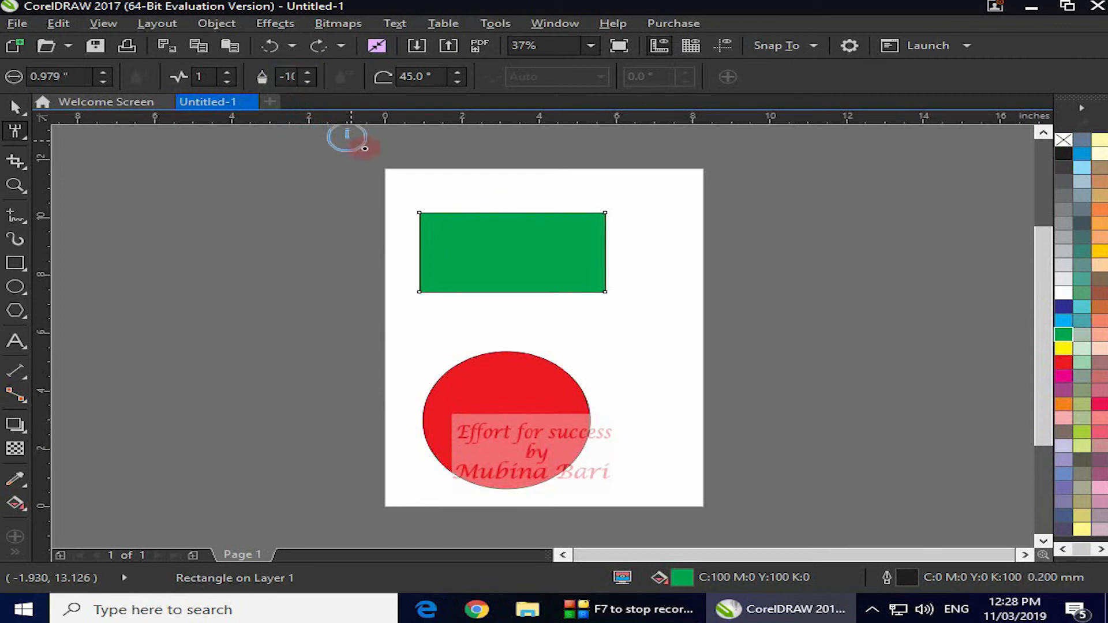
left_click_drag(423, 210, 601, 215)
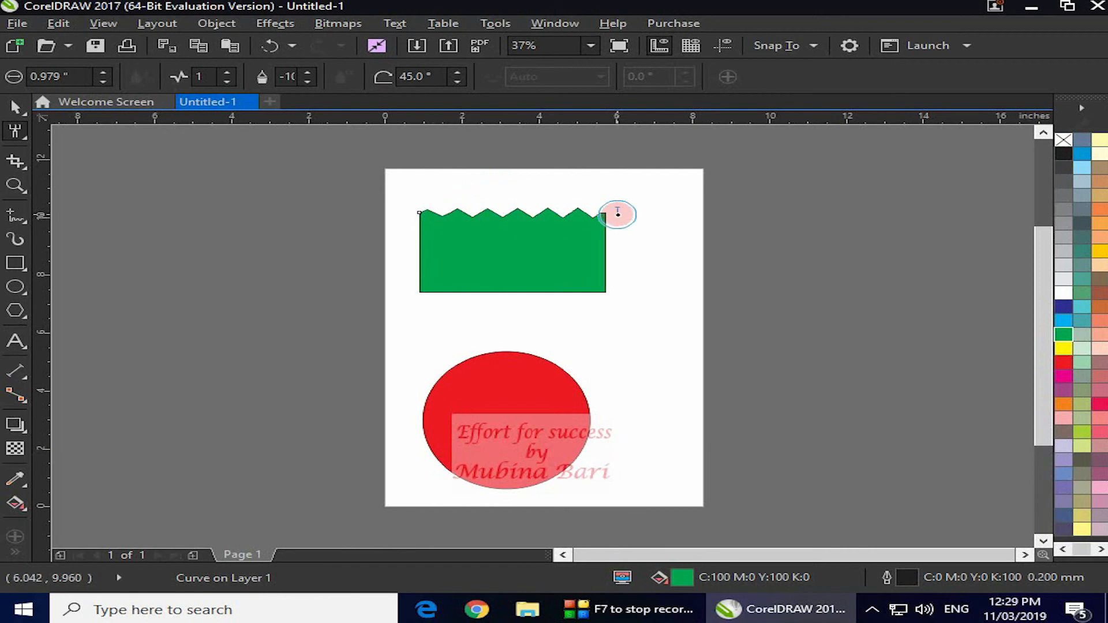
Step: Set the dryout to 0 and undo the roughening of the rectangle's top edge
left_click(304, 71)
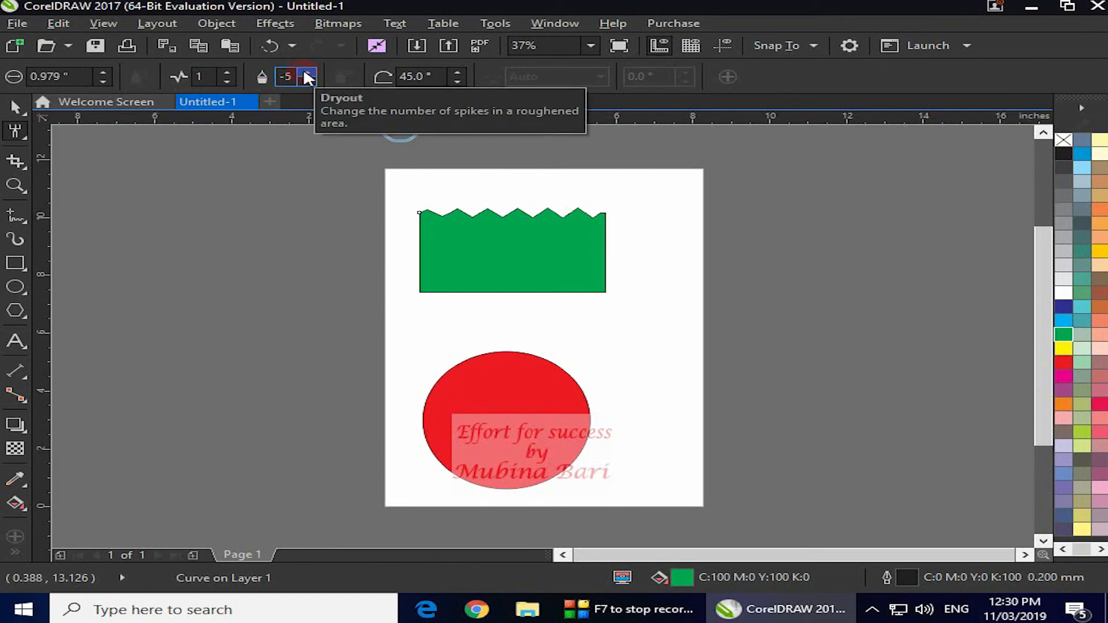
left_click(304, 72)
left_click(304, 72)
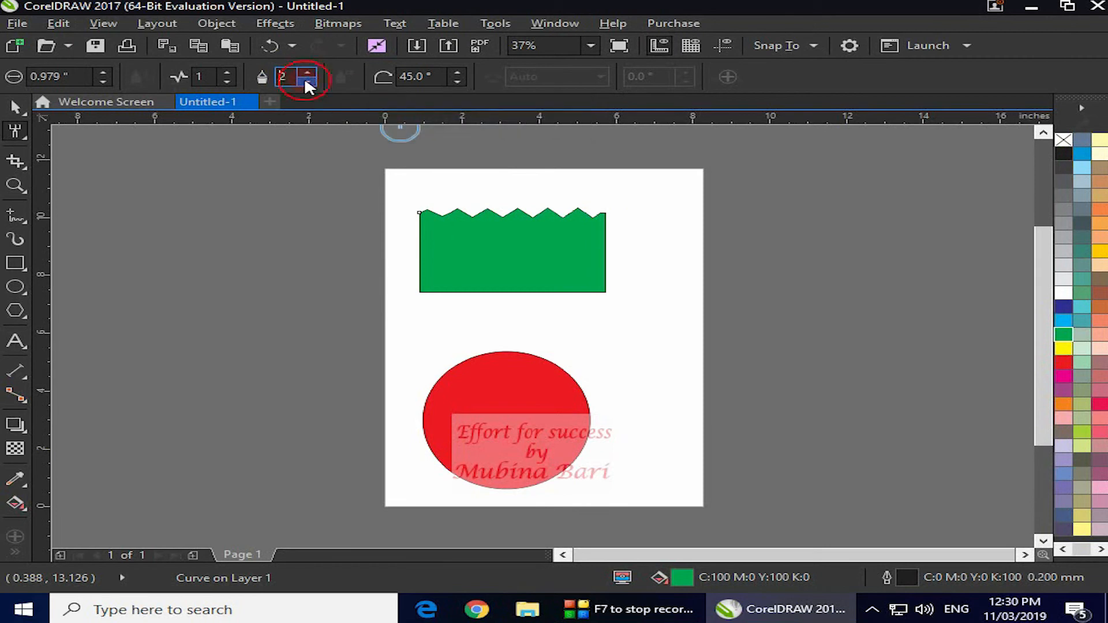
key("ctrl+z")
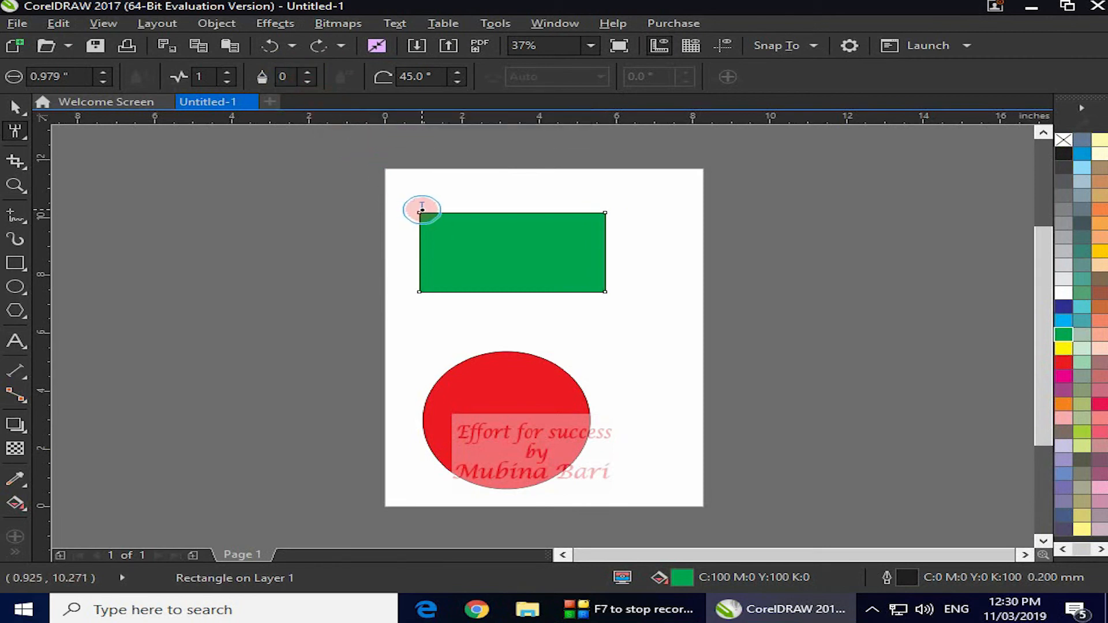
Step: Roughen the rectangle's top edge with the dryout at 0 and undo the stroke
left_click_drag(422, 209, 619, 220)
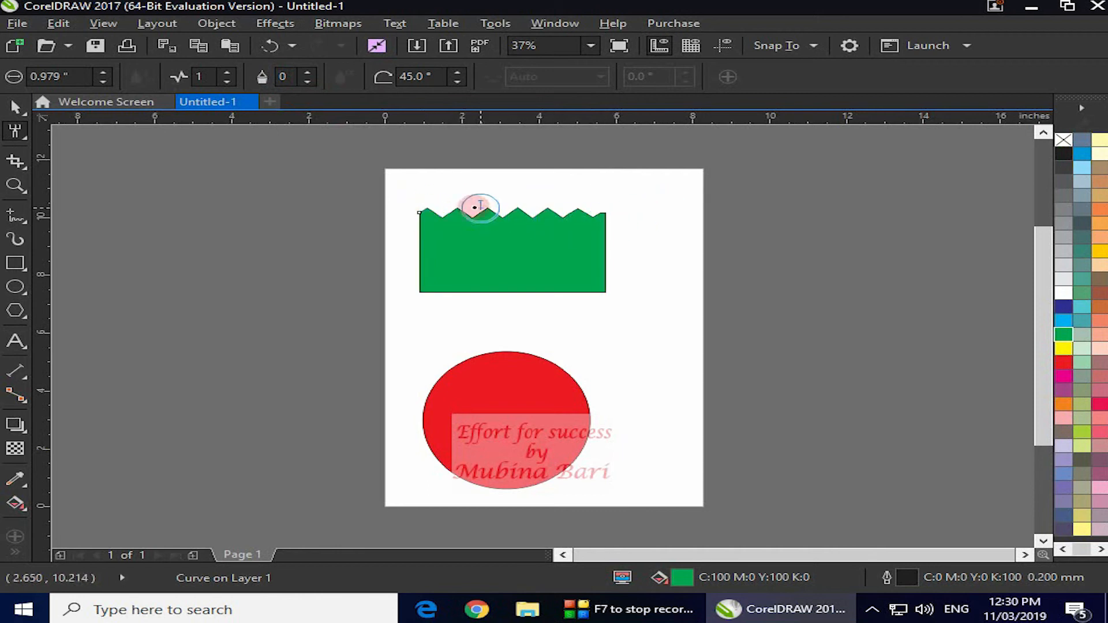
key("ctrl+z")
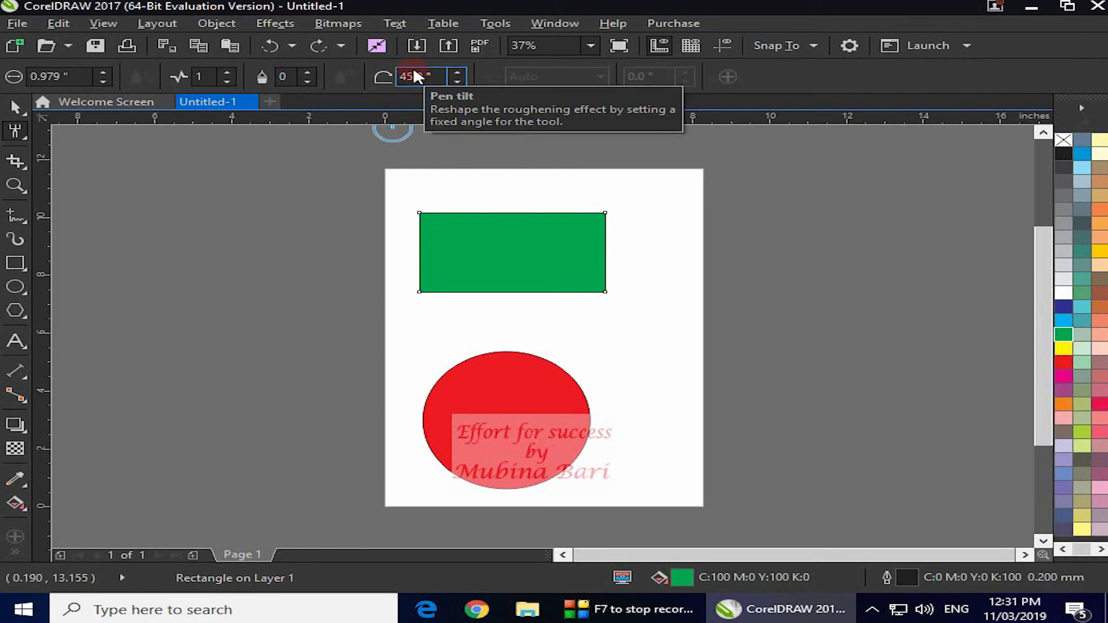
Step: Keep the Roughen pen tilt at 45° and roughen the green rectangle's top edge from its upper left corner
left_click(421, 77)
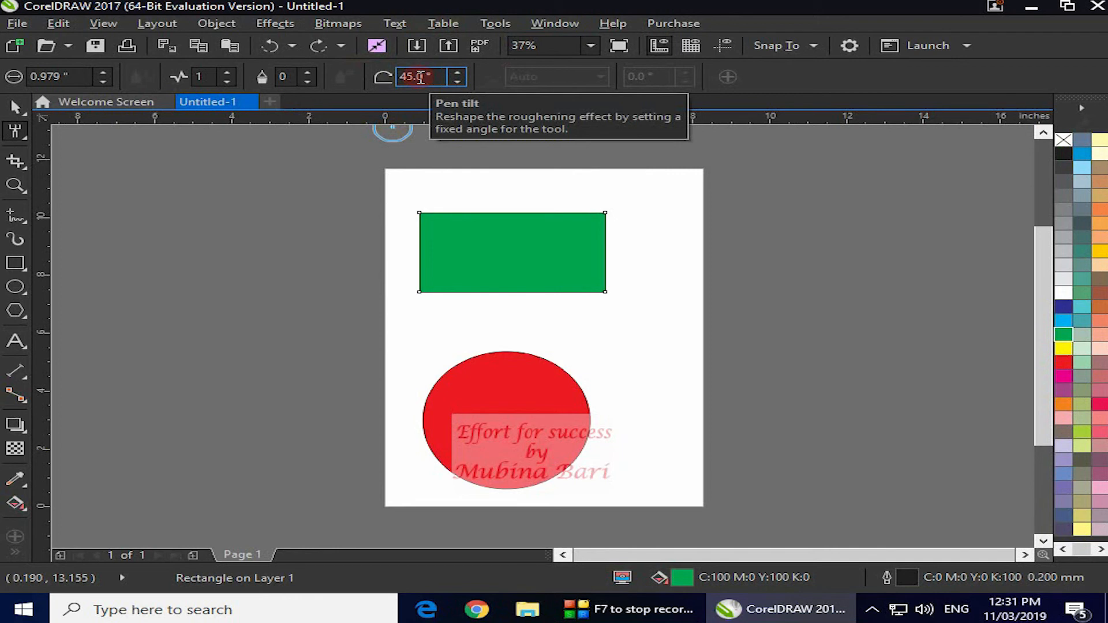
left_click(421, 211)
mouse_move(421, 211)
left_mouse_down()
mouse_move(616, 220)
mouse_move(579, 208)
mouse_move(486, 209)
mouse_move(502, 217)
left_mouse_up()
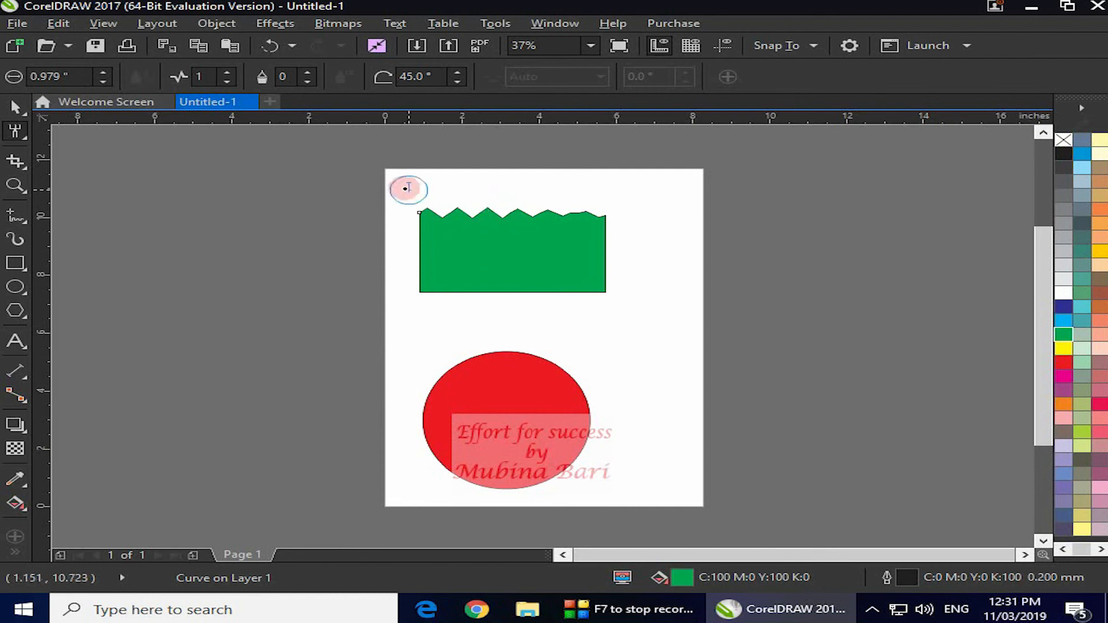
Step: Undo the rectangle's roughening and roughen its top edge again with the pen tilt at 30°
key("ctrl+z")
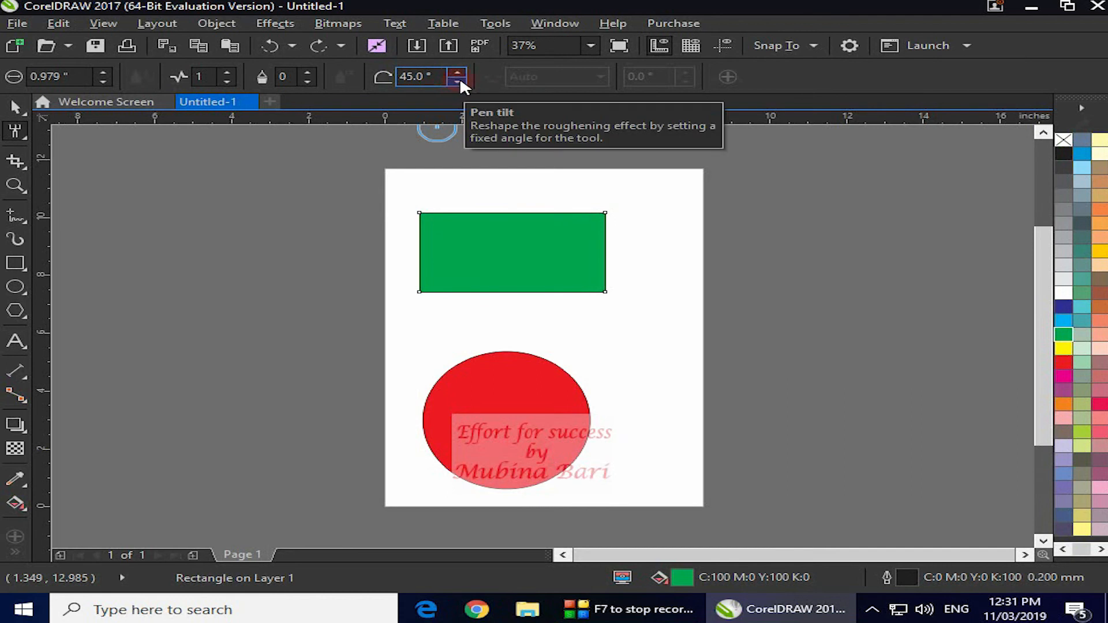
left_click(457, 81)
left_click_drag(422, 211, 604, 223)
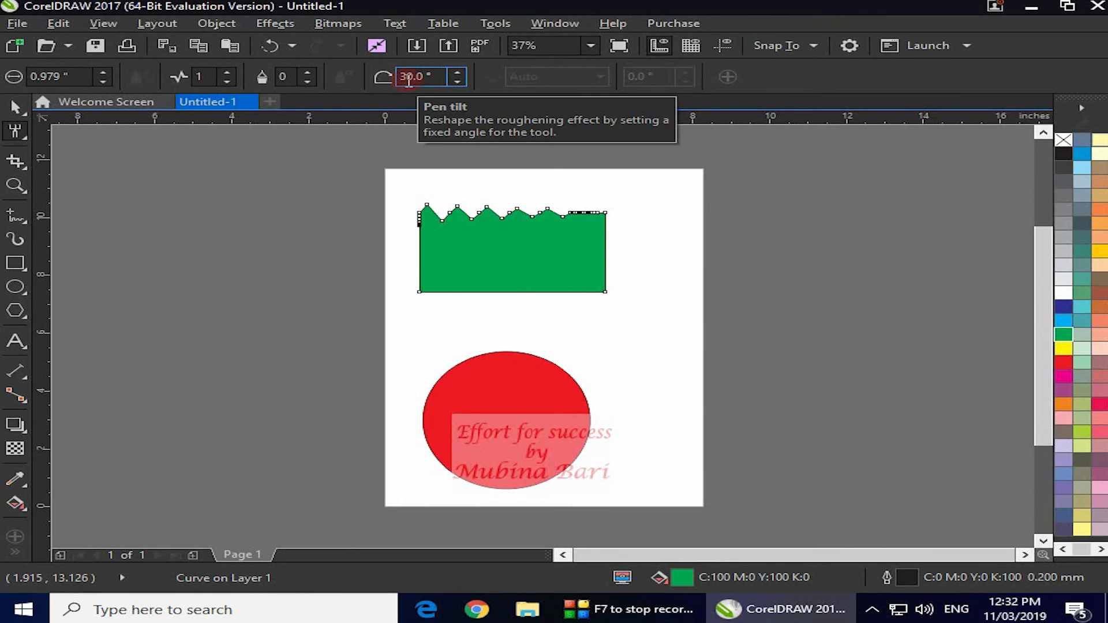
Step: Undo the last roughening, then try roughening the green rectangle's top edge with the pen tilt at 90° and undo the stroke
left_click(456, 71)
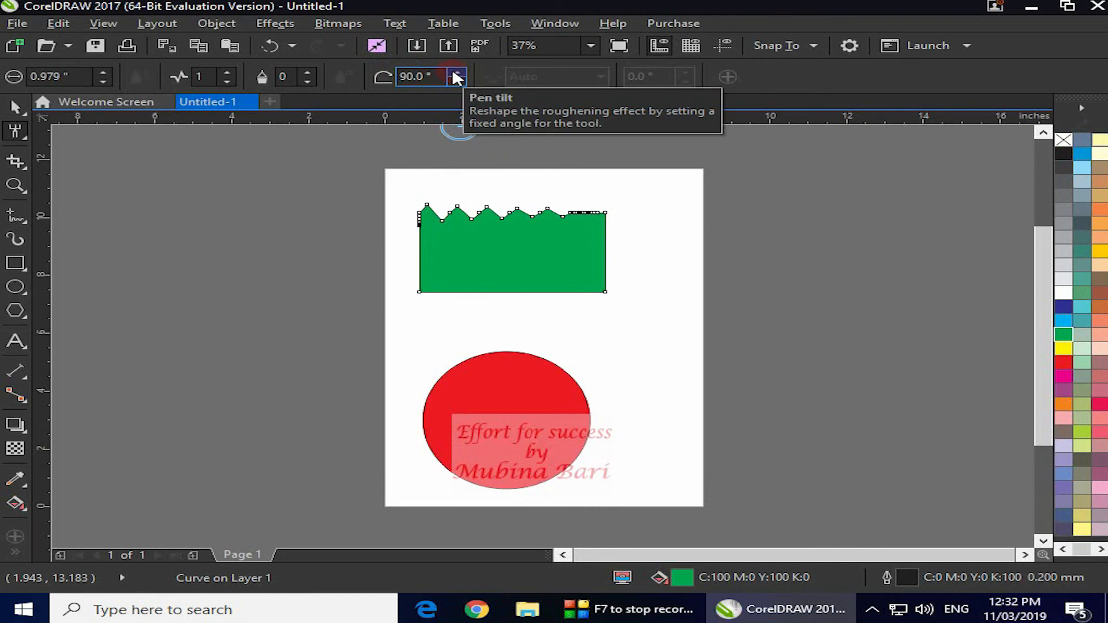
key("ctrl+z")
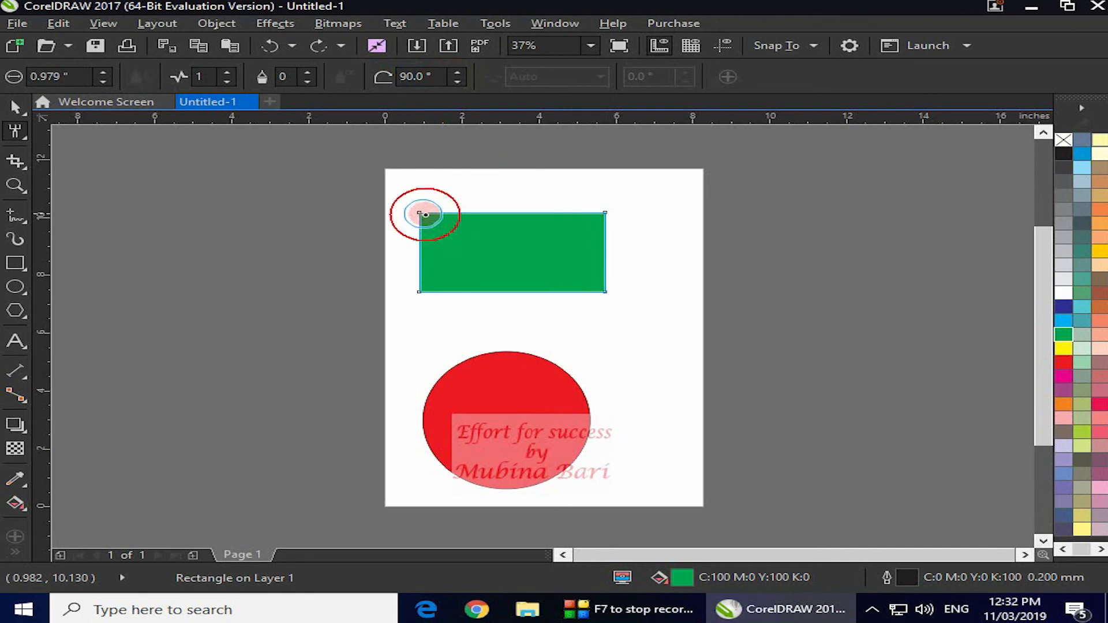
mouse_move(608, 206)
left_mouse_down()
mouse_move(416, 208)
mouse_move(463, 219)
mouse_move(483, 210)
mouse_move(438, 213)
mouse_move(594, 215)
mouse_move(459, 210)
left_mouse_up()
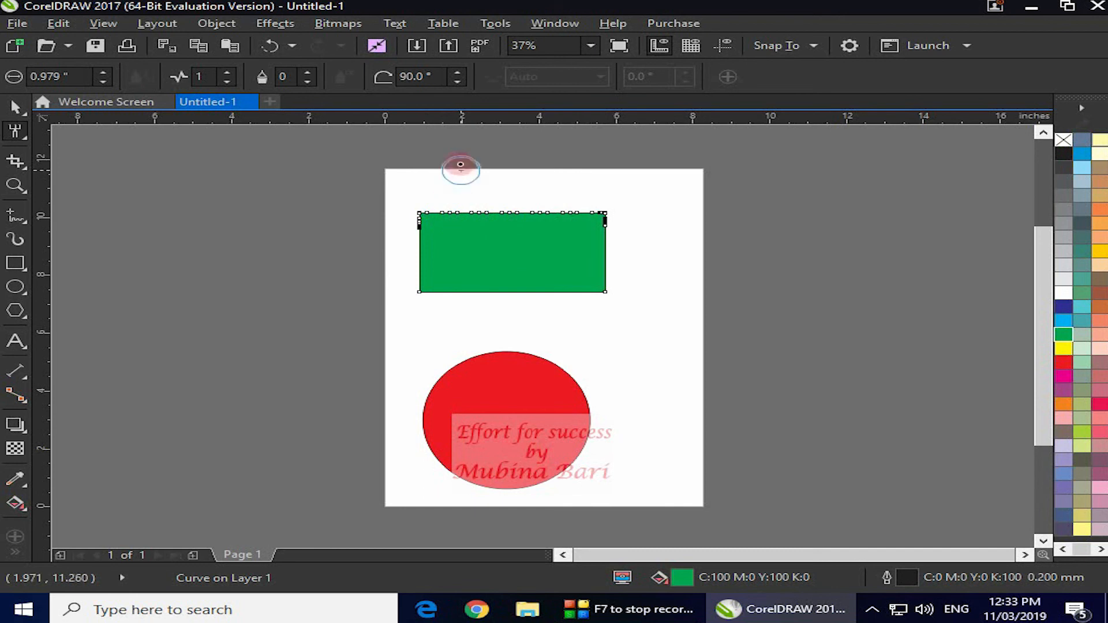
key("ctrl+z")
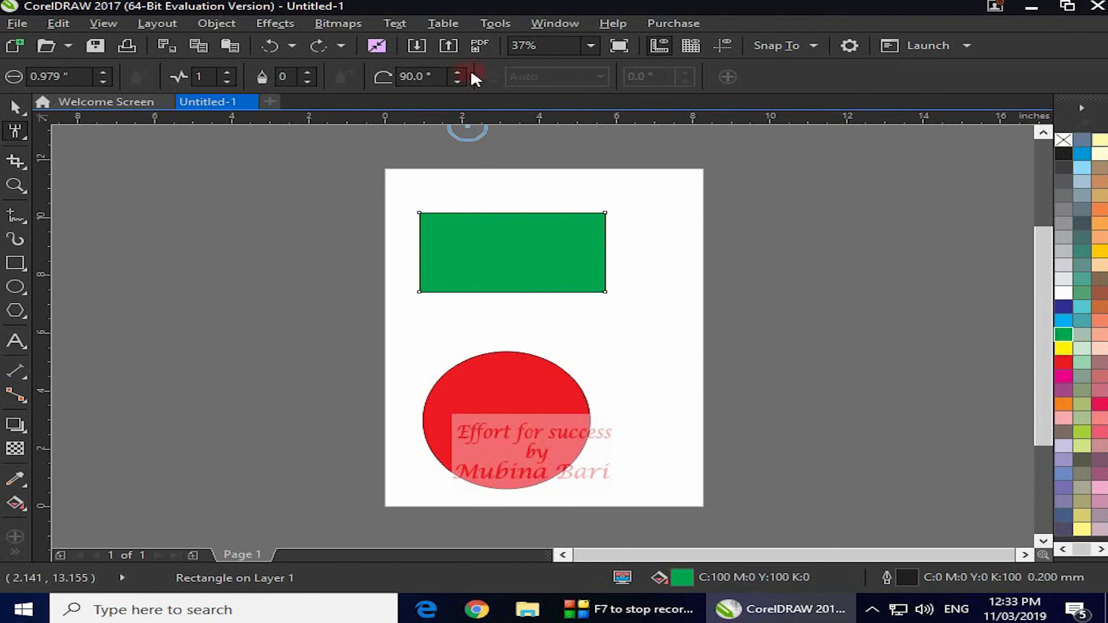
Step: Set the pen tilt to 26° and roughen the green rectangle's top edge from its left corner to its right corner
type("26")
key("Return")
left_click_drag(423, 212, 604, 215)
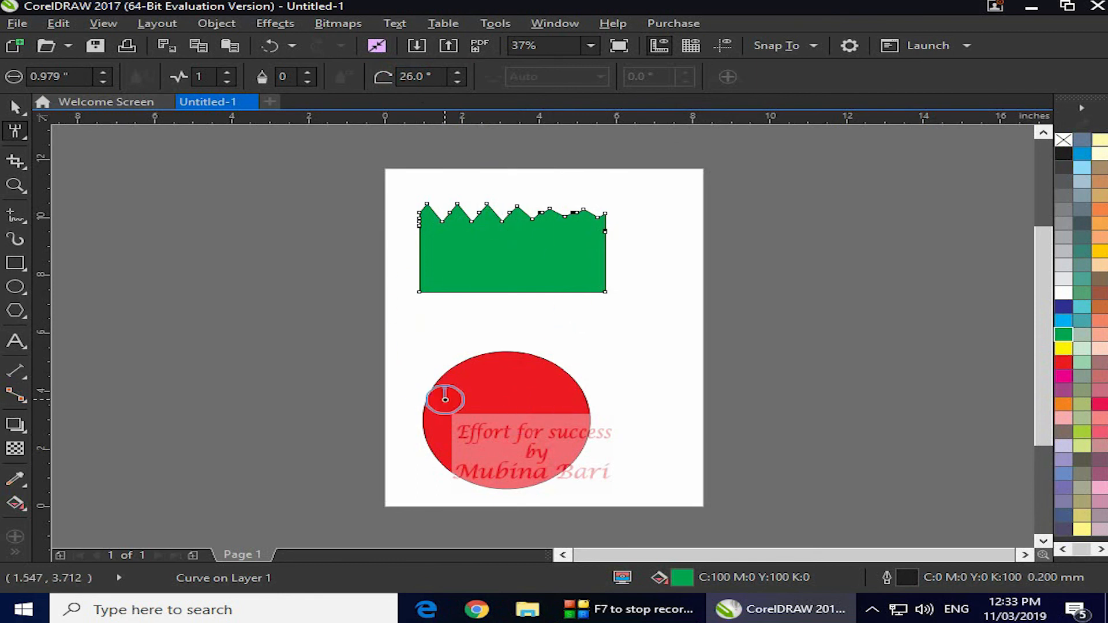
Step: Select the red ellipse and roughen its entire outline into spikes, starting and ending at its topmost point
left_click(500, 354)
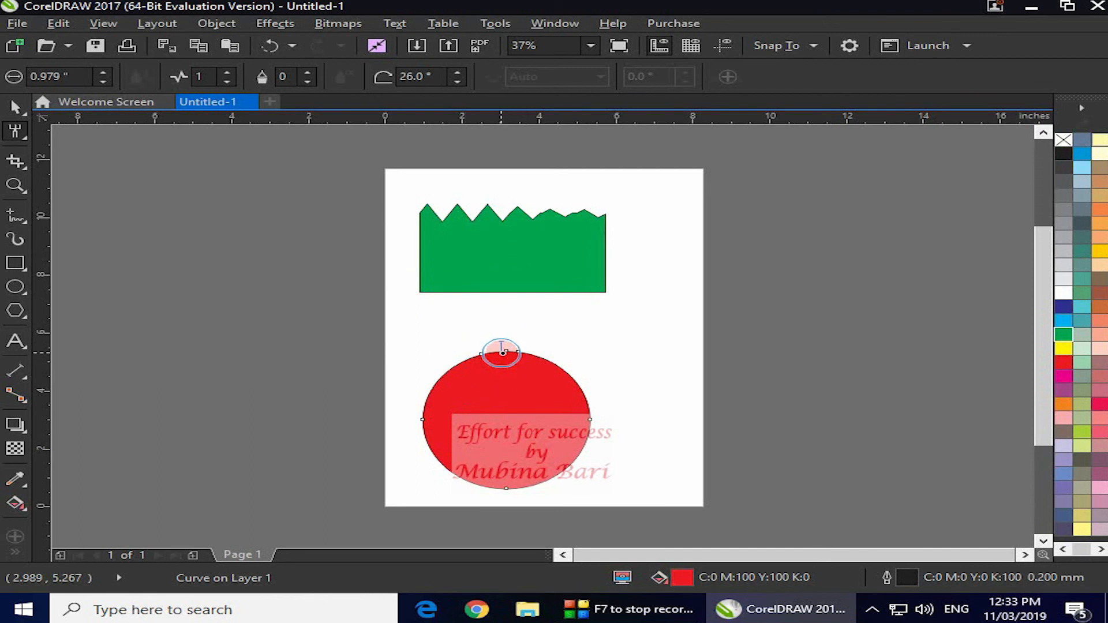
mouse_move(506, 350)
left_mouse_down()
mouse_move(429, 381)
mouse_move(415, 404)
mouse_move(419, 430)
mouse_move(577, 381)
mouse_move(512, 352)
left_mouse_up()
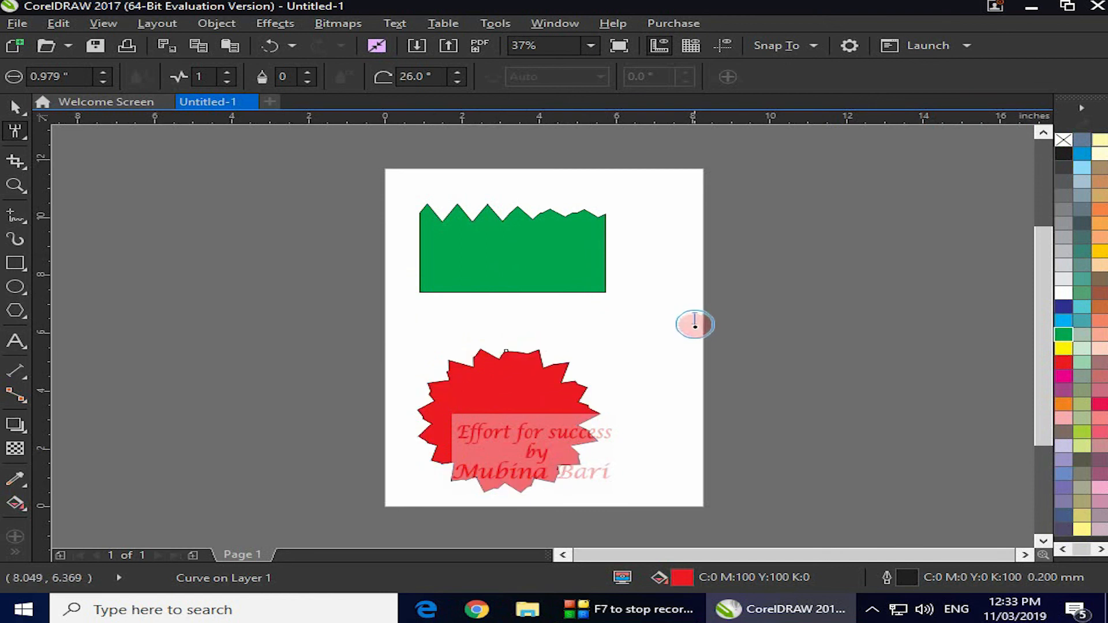